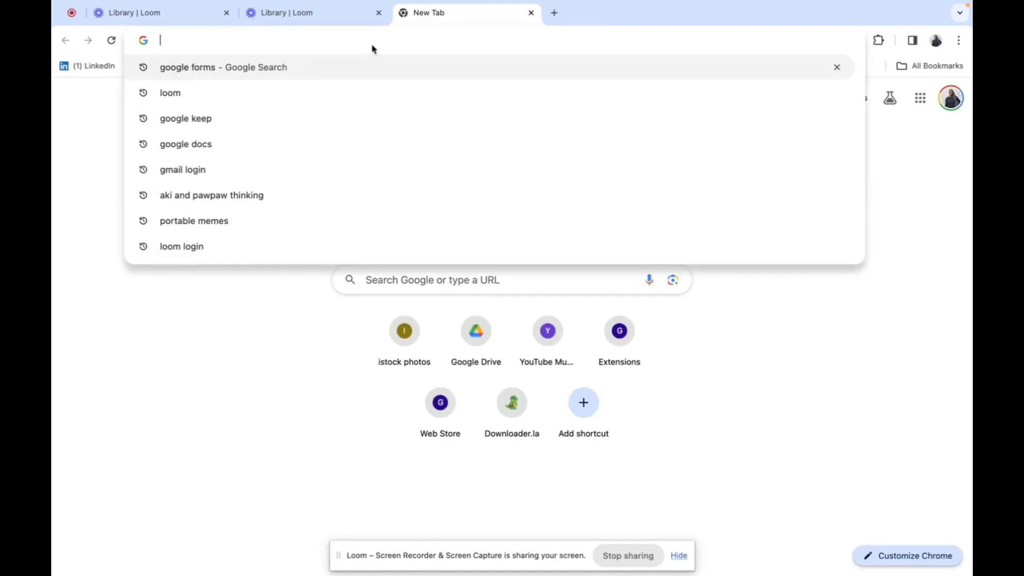
# Step: Load the canva.com website from the Chrome address bar
pyautogui.write('canva')
pyautogui.press('Return')
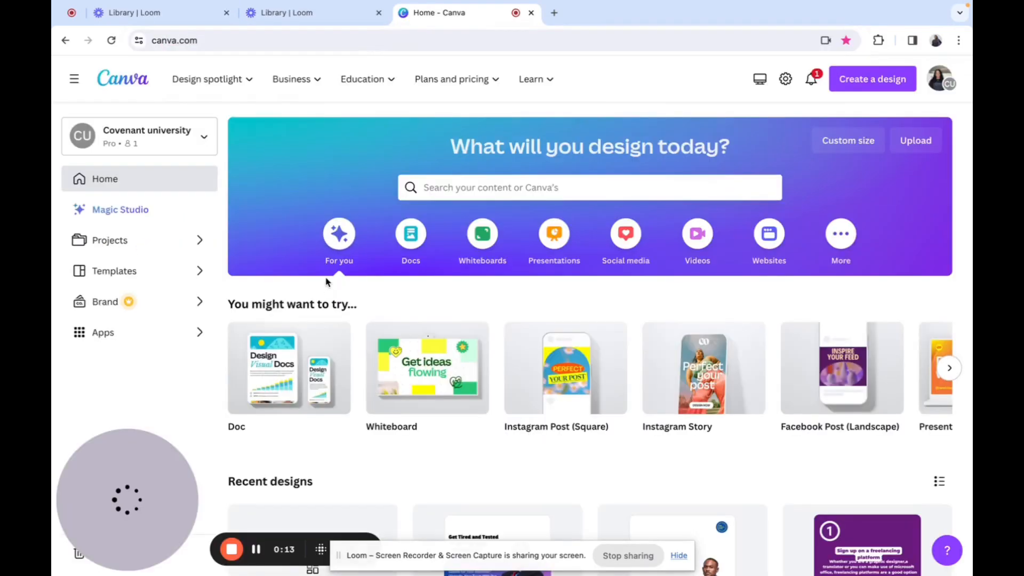
# Step: Start a new blank Instagram Post (Square) design from Create a design
pyautogui.scroll(-5, 357, 397)
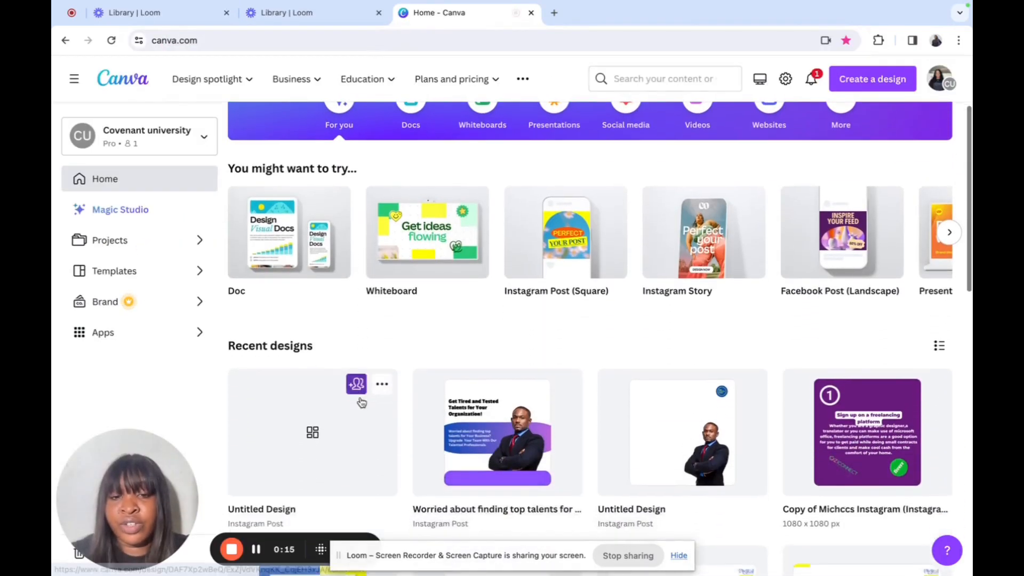
pyautogui.scroll(5, 361, 403)
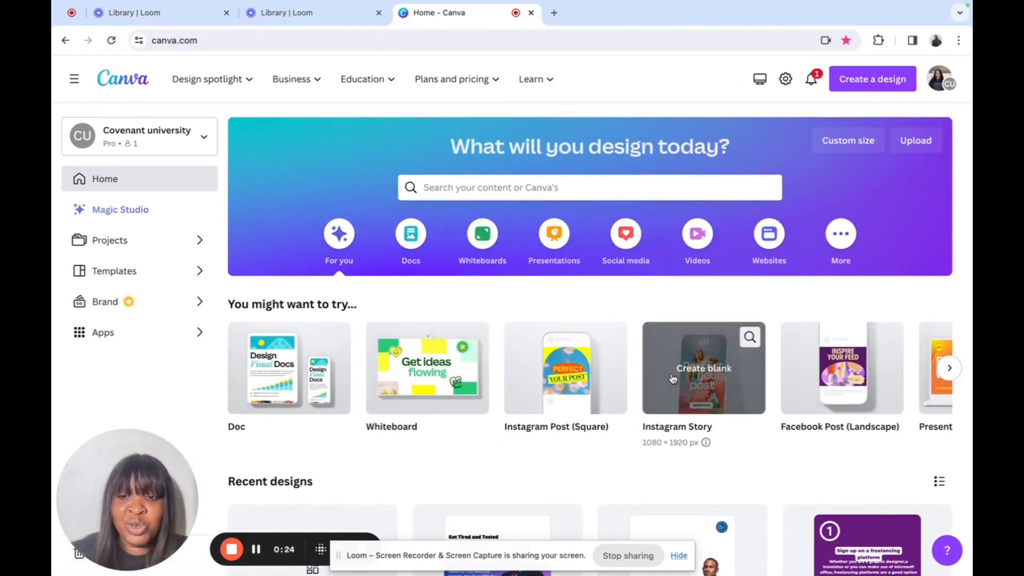
pyautogui.click(858, 86)
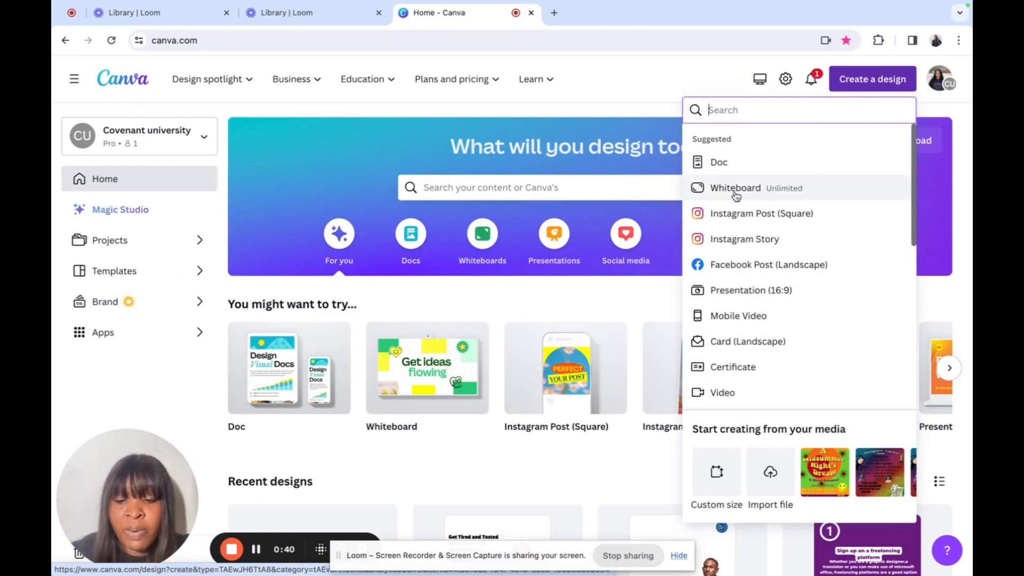
pyautogui.click(761, 213)
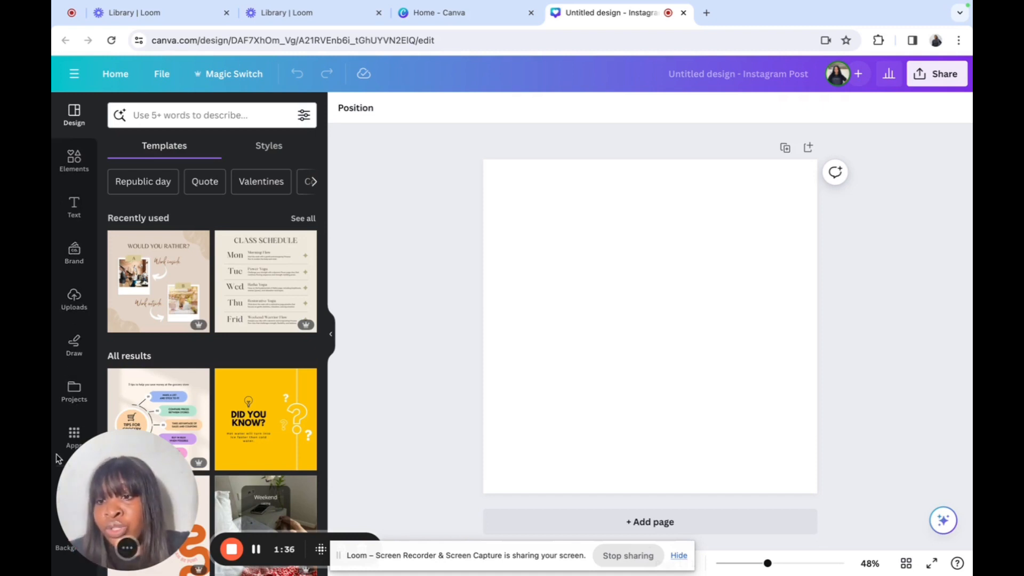
# Step: Select the blank white square page once the editor finishes loading
pyautogui.click(526, 296)
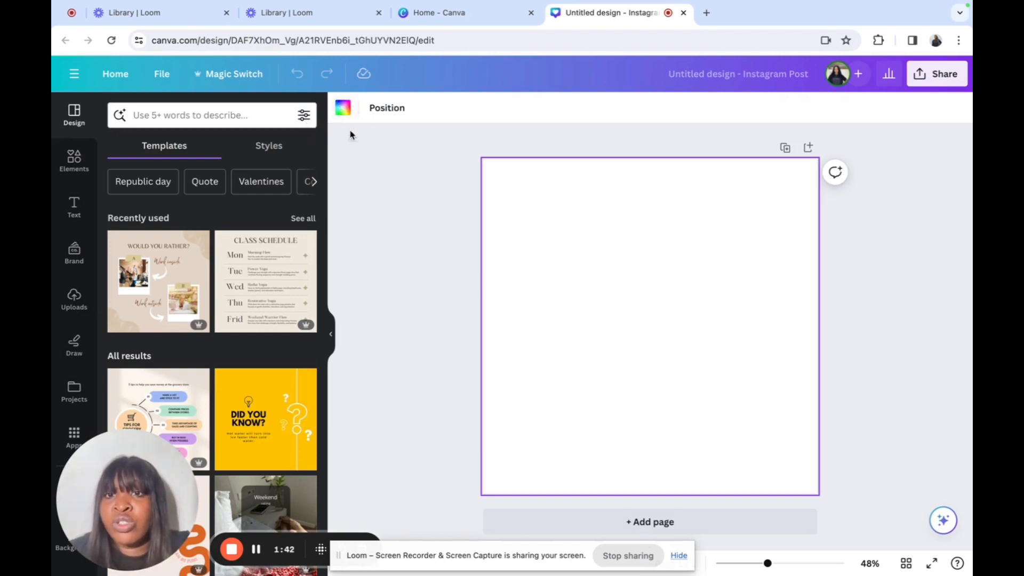
# Step: Add a rounded square from Elements and fill it with a blue-purple gradient
pyautogui.click(343, 109)
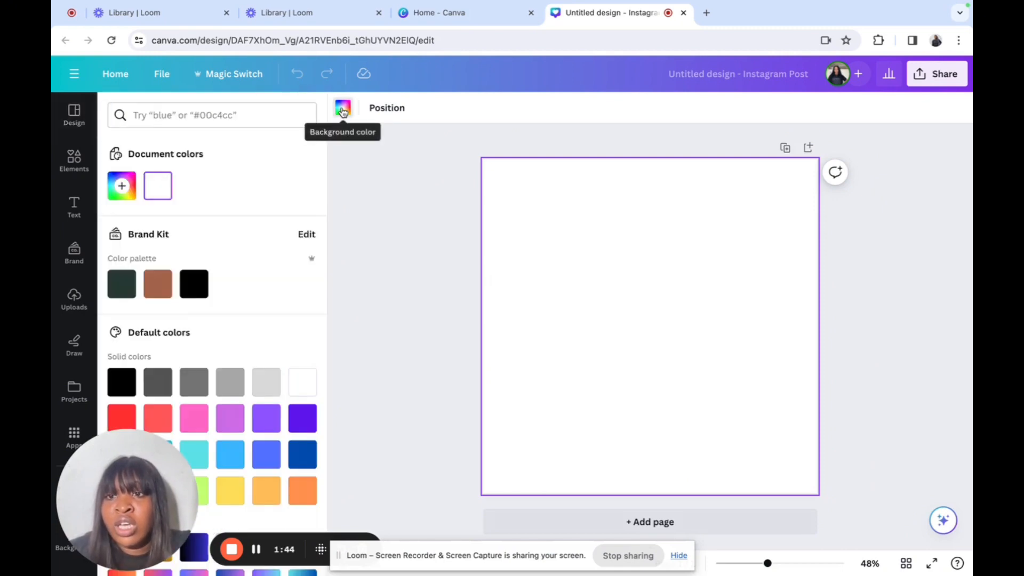
pyautogui.click(343, 110)
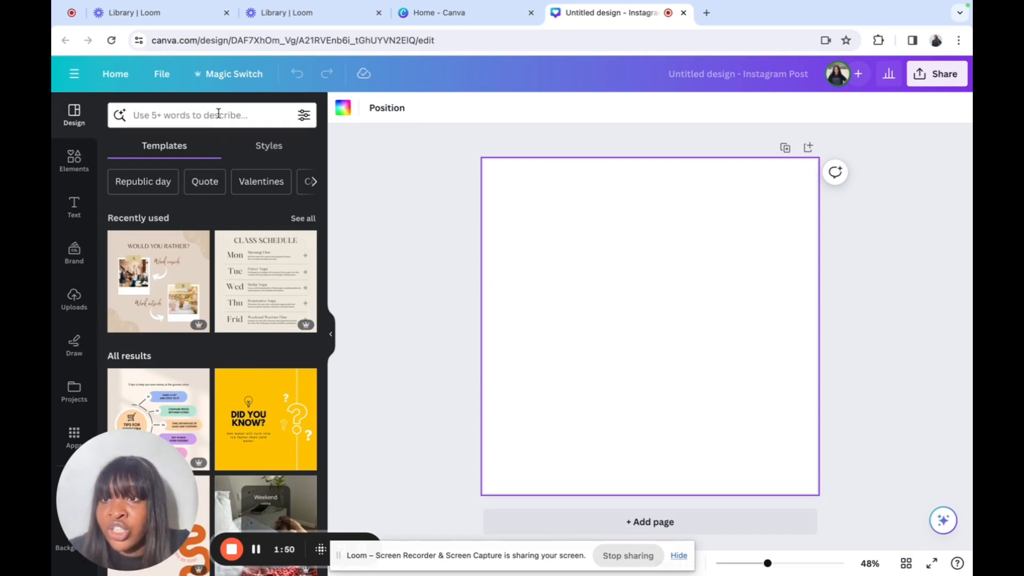
pyautogui.click(74, 160)
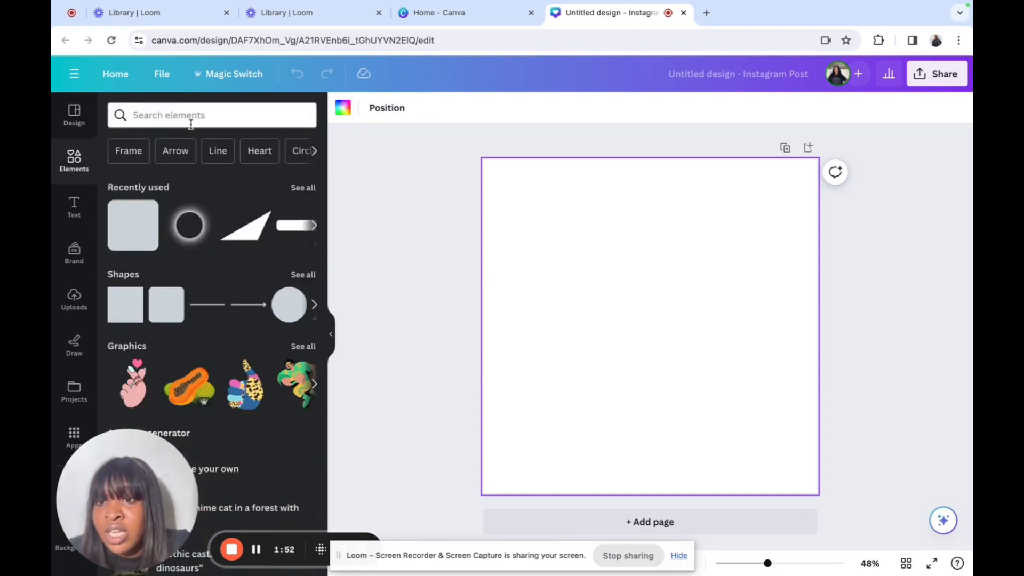
pyautogui.click(142, 238)
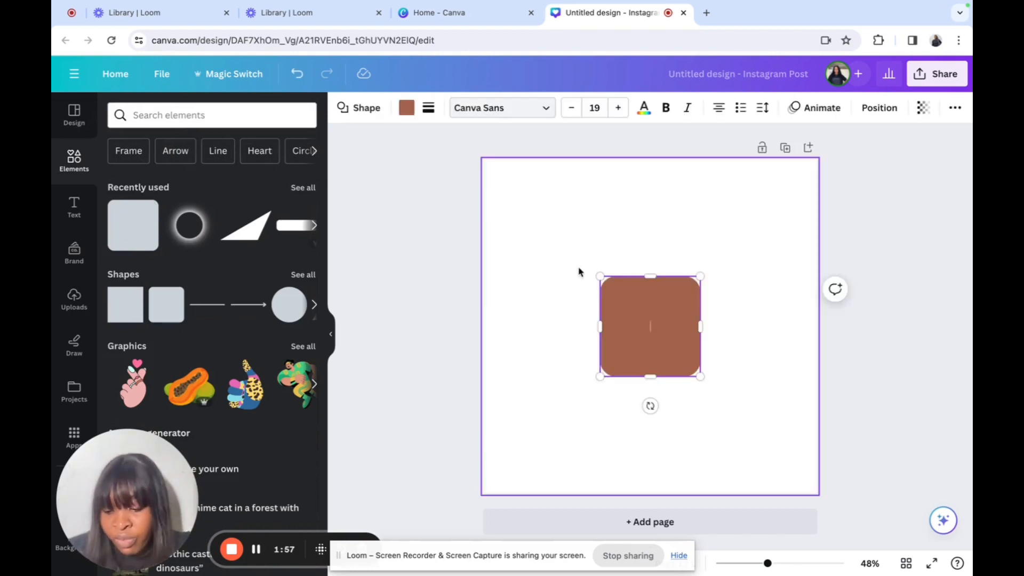
pyautogui.click(406, 107)
pyautogui.scroll(-2, 283, 403)
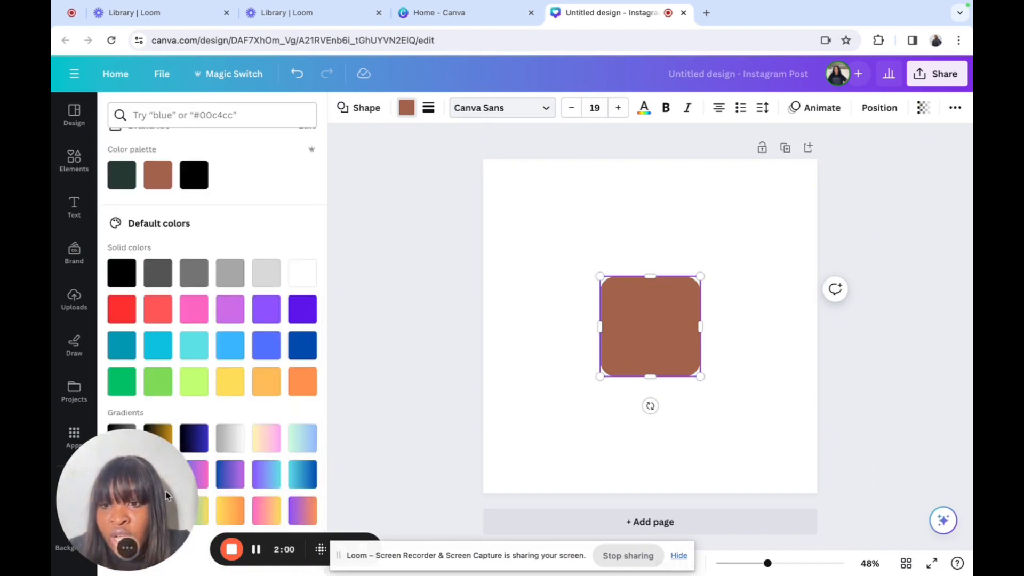
pyautogui.click(228, 482)
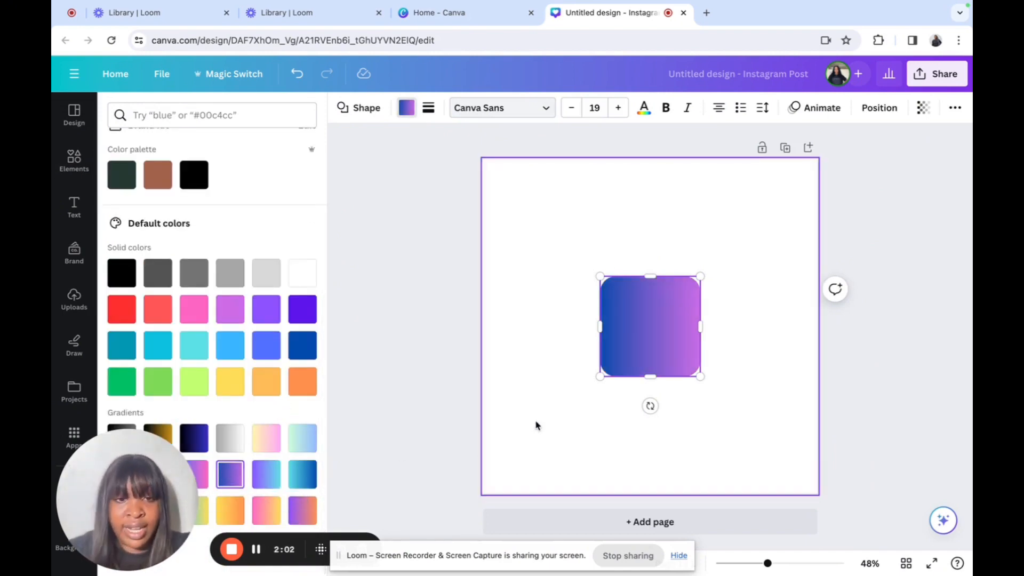
# Step: Stretch the gradient square into a full-width band along the page bottom
pyautogui.moveTo(635, 365); pyautogui.dragTo(607, 454)
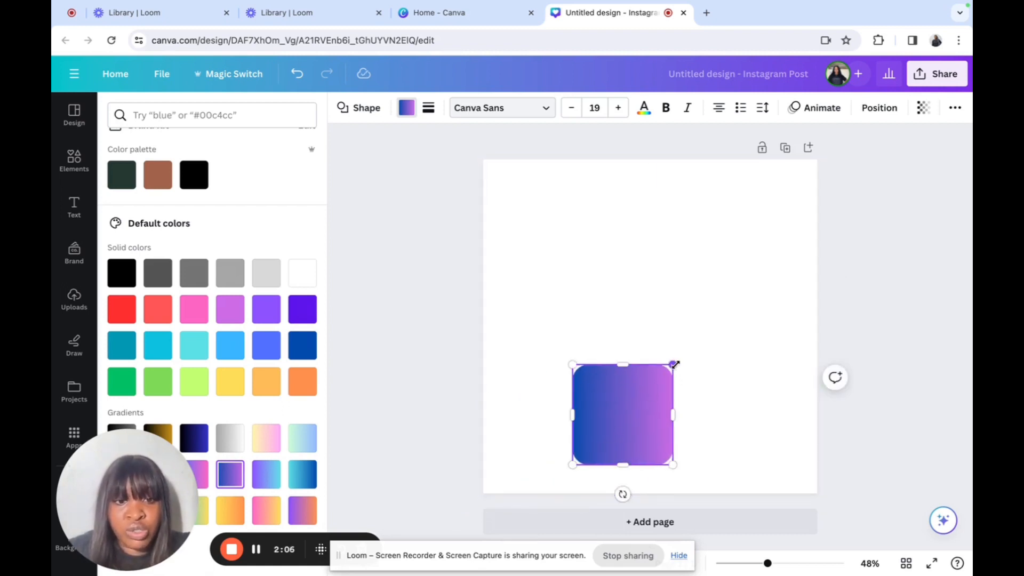
pyautogui.moveTo(673, 363); pyautogui.dragTo(795, 353)
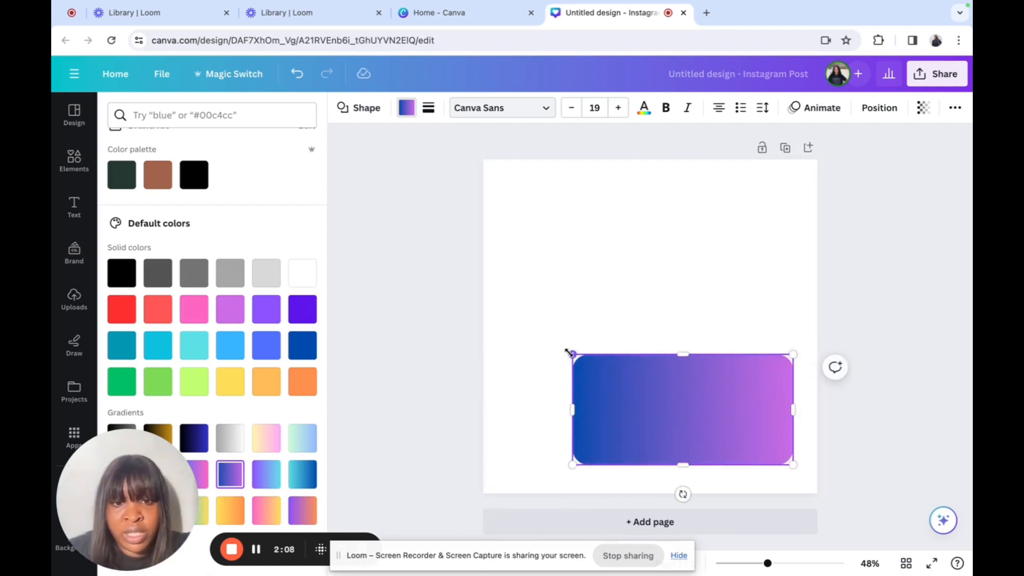
pyautogui.moveTo(567, 353); pyautogui.dragTo(480, 351)
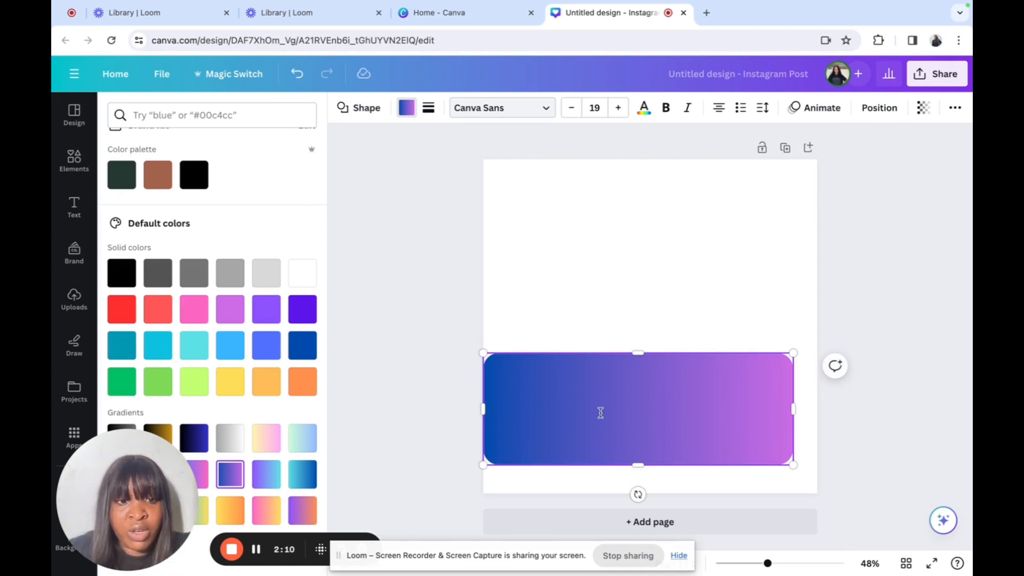
pyautogui.moveTo(795, 351); pyautogui.dragTo(807, 352)
pyautogui.moveTo(707, 392); pyautogui.dragTo(711, 451)
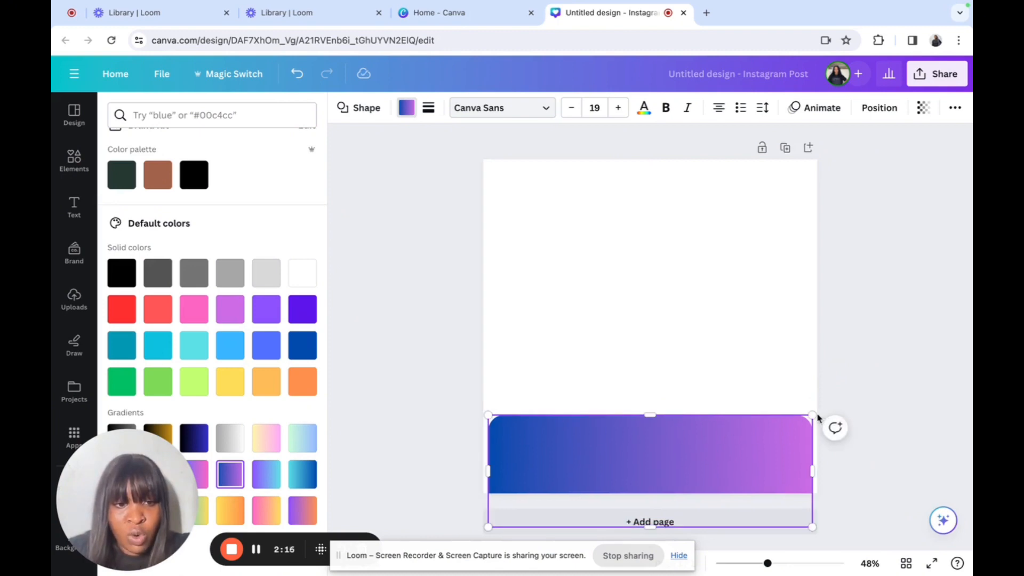
pyautogui.moveTo(814, 416); pyautogui.dragTo(818, 412)
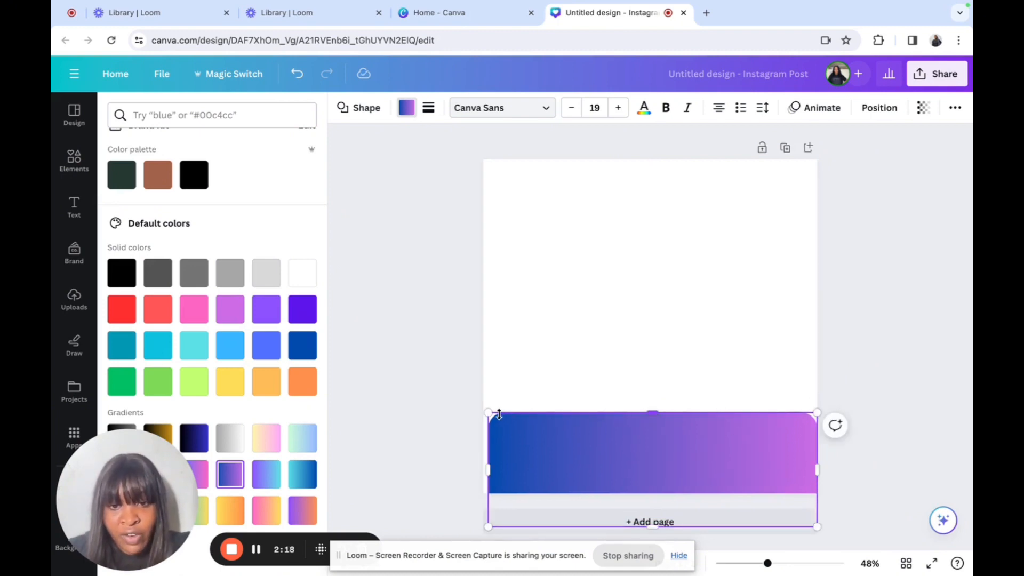
pyautogui.moveTo(488, 414); pyautogui.dragTo(472, 411)
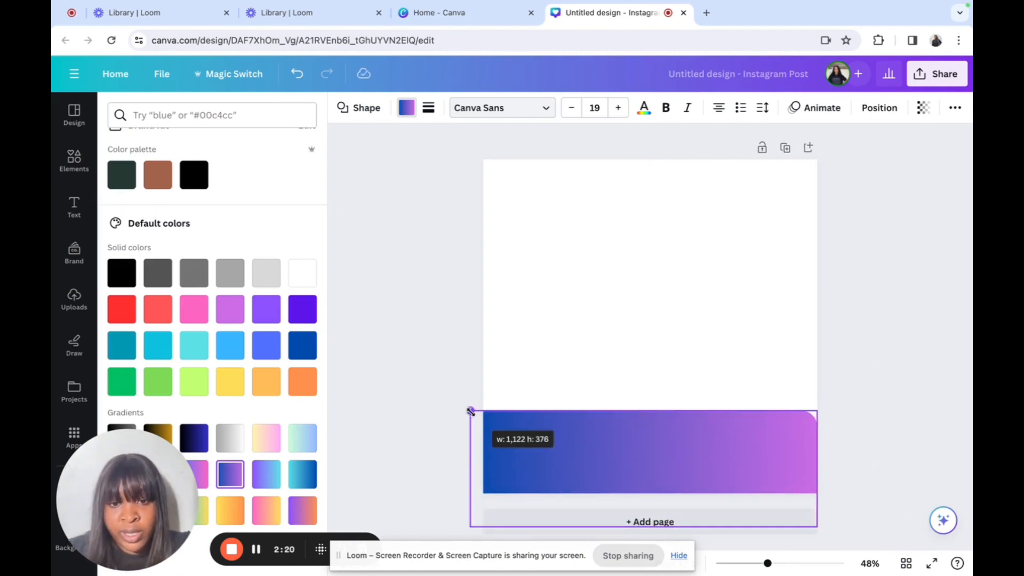
pyautogui.moveTo(559, 441)
pyautogui.mouseDown()
pyautogui.moveTo(578, 445)
pyautogui.moveTo(573, 463)
pyautogui.moveTo(557, 456)
pyautogui.mouseUp()
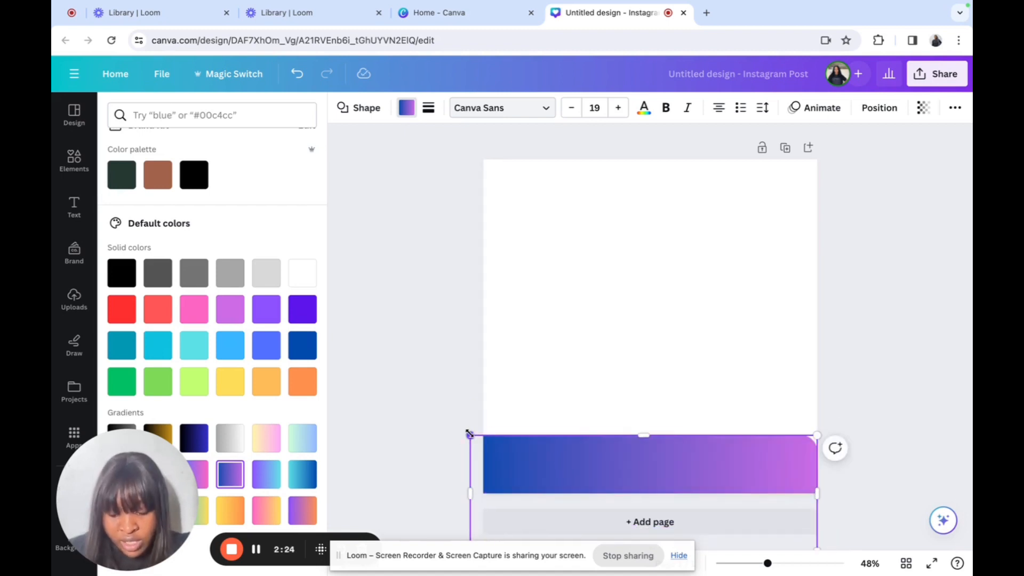
pyautogui.moveTo(469, 433); pyautogui.dragTo(483, 434)
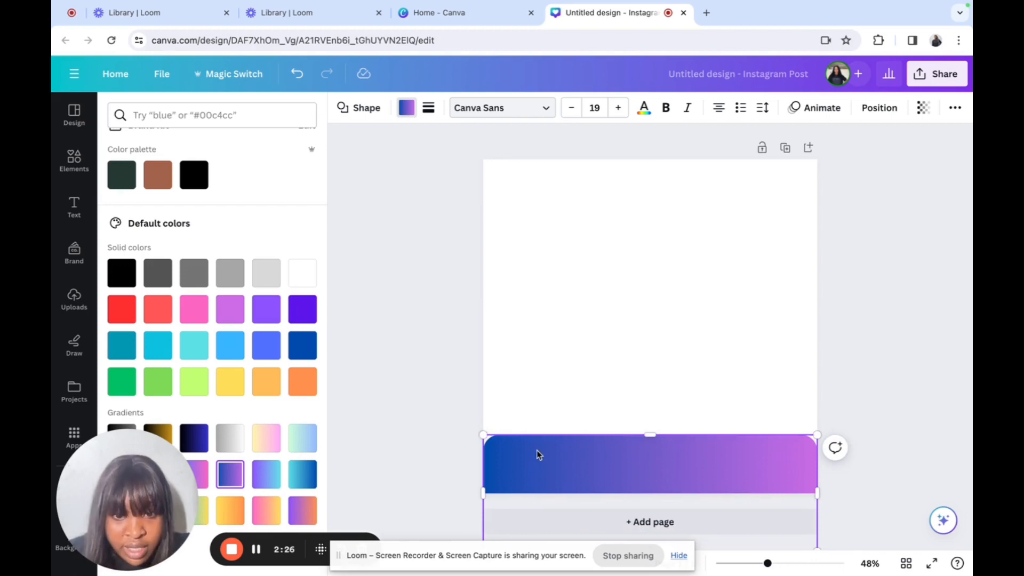
pyautogui.moveTo(539, 456); pyautogui.dragTo(535, 458)
pyautogui.click(574, 395)
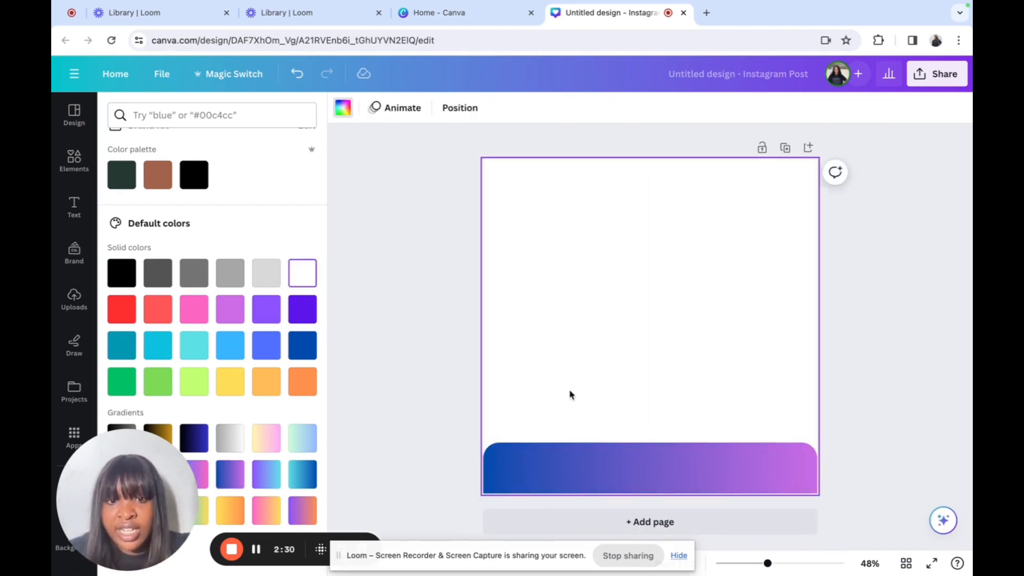
# Step: Search the element library for 'blac' and add a graduate photo
pyautogui.click(80, 182)
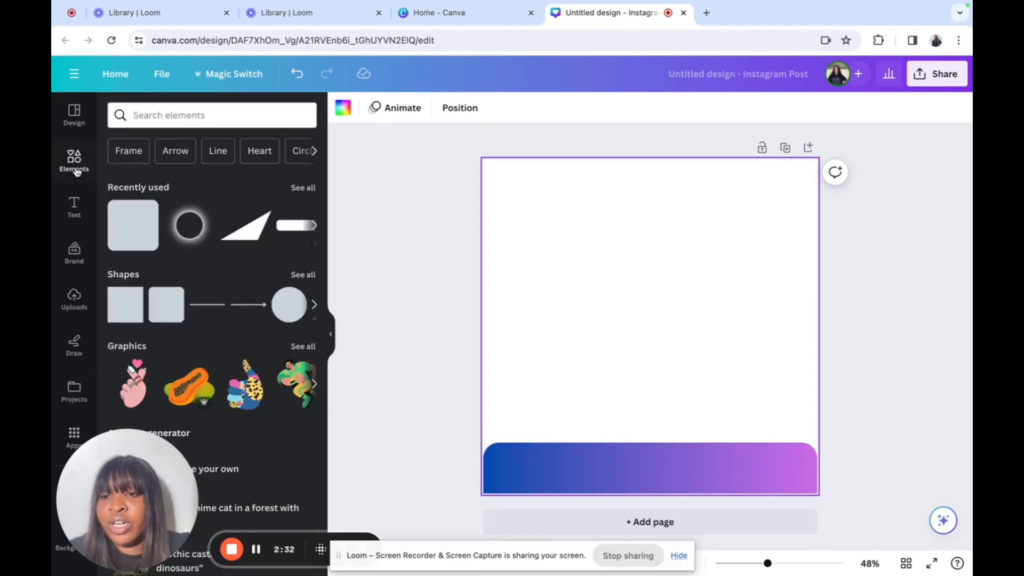
pyautogui.click(249, 113)
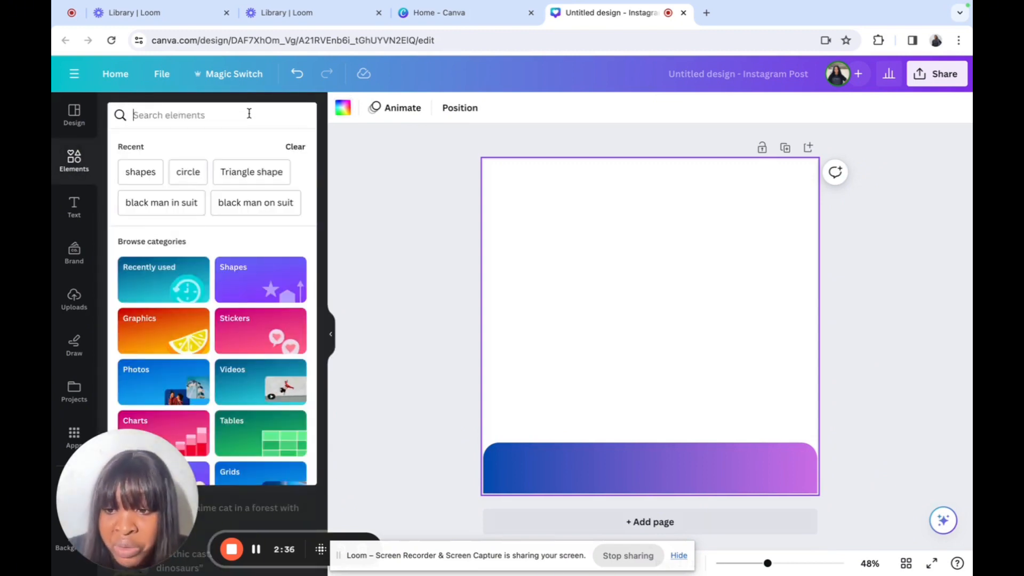
pyautogui.write('w')
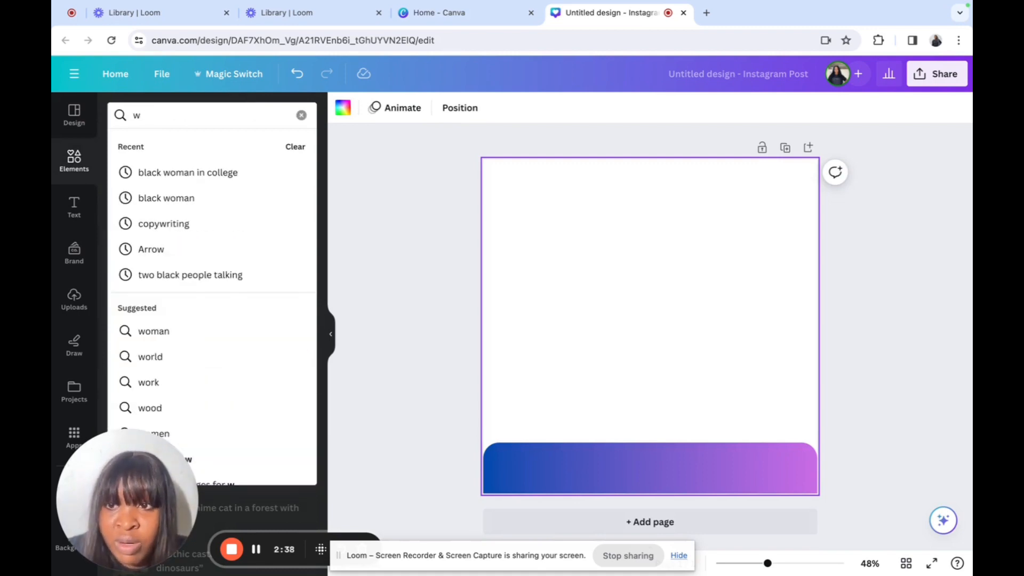
pyautogui.press('BackSpace')
pyautogui.write('black woman graduating')
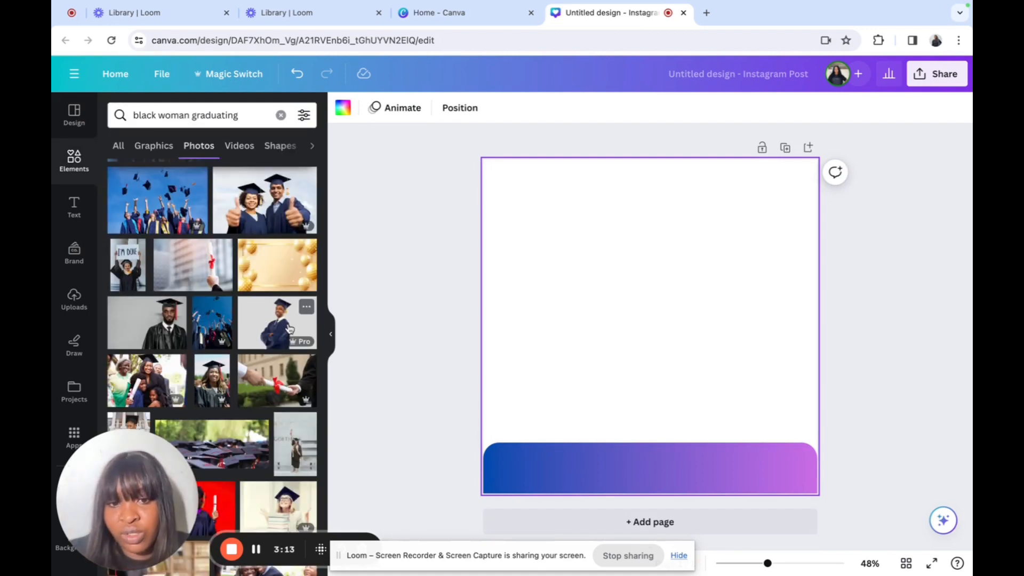
pyautogui.click(290, 327)
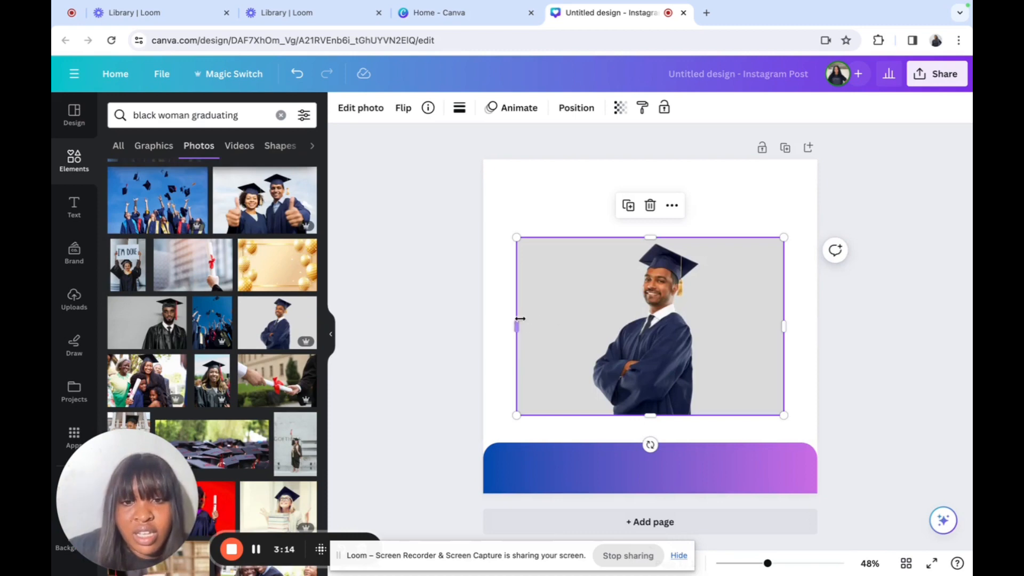
# Step: Crop the left and right sides of the graduate photo and bring up its editing effects
pyautogui.moveTo(518, 319); pyautogui.dragTo(574, 325)
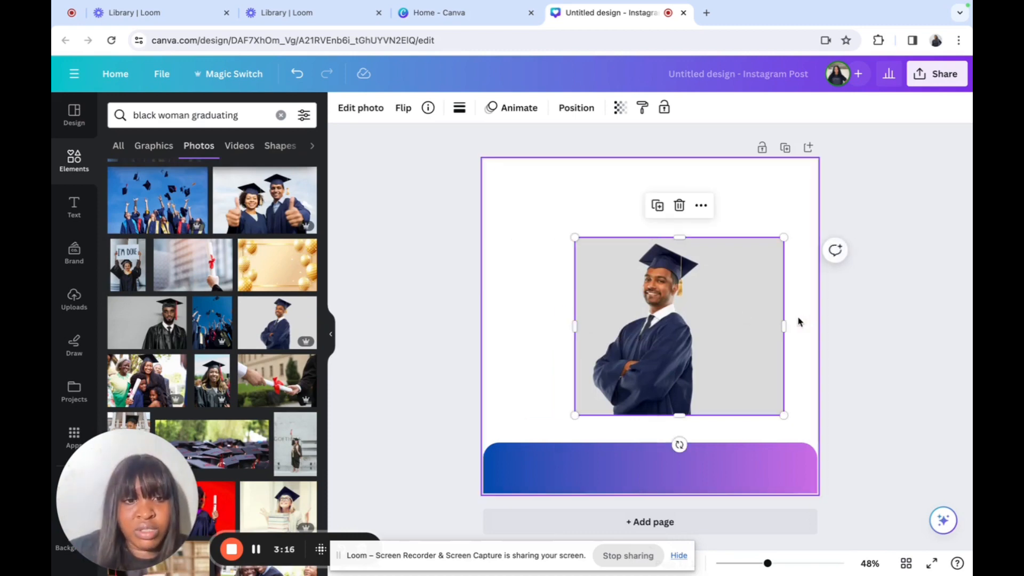
pyautogui.moveTo(785, 325); pyautogui.dragTo(724, 342)
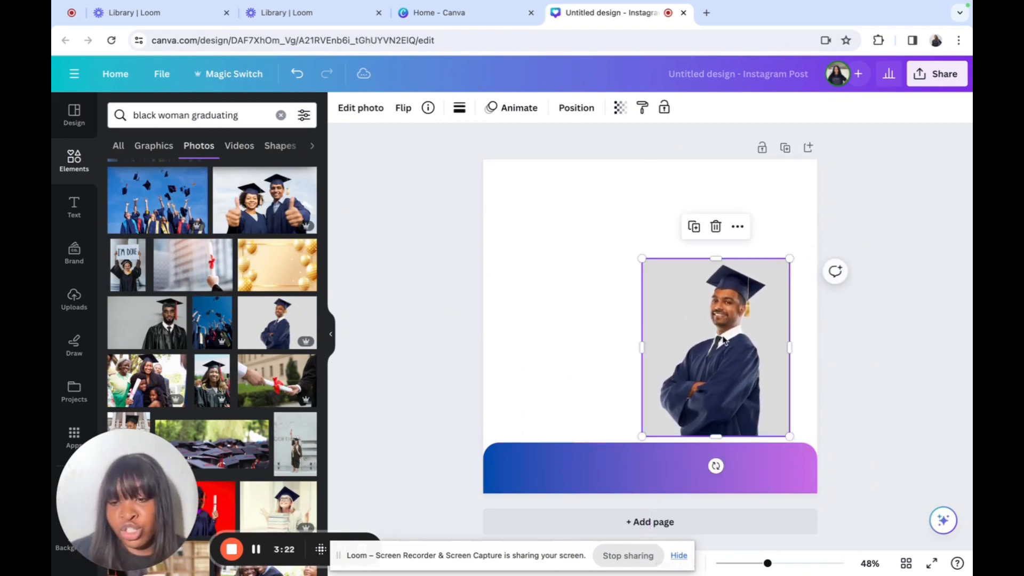
pyautogui.click(612, 296)
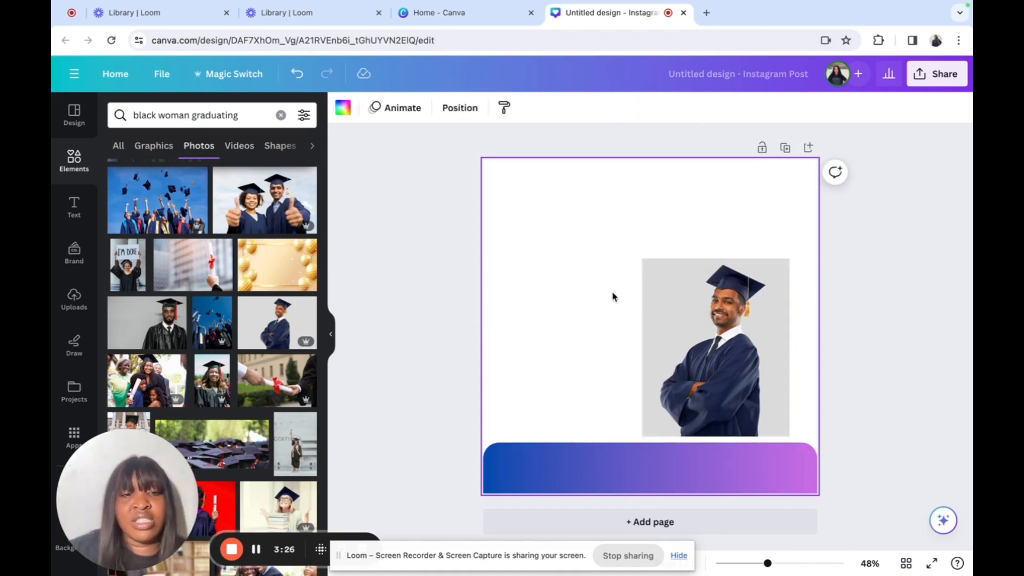
pyautogui.click(680, 326)
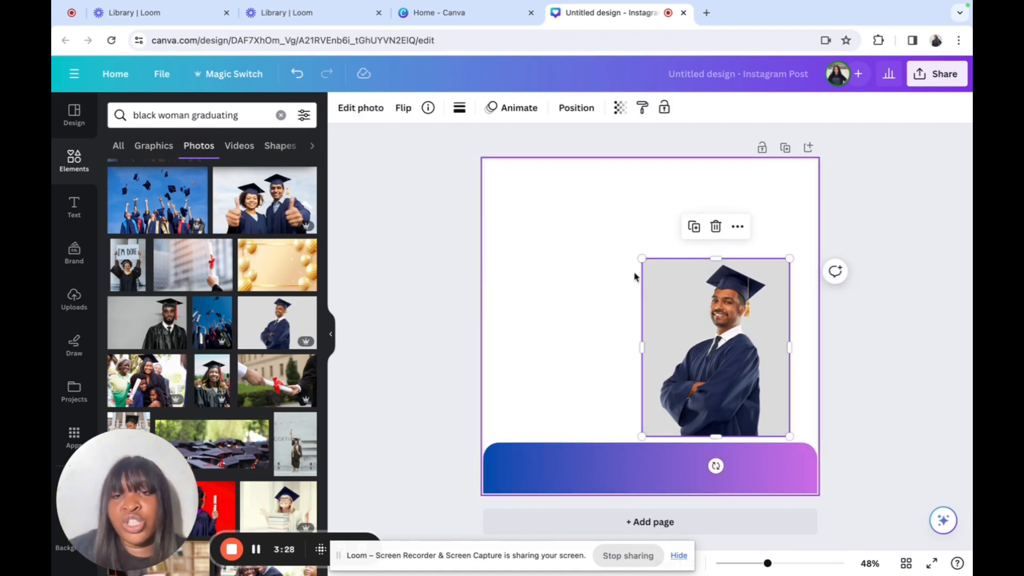
pyautogui.click(363, 109)
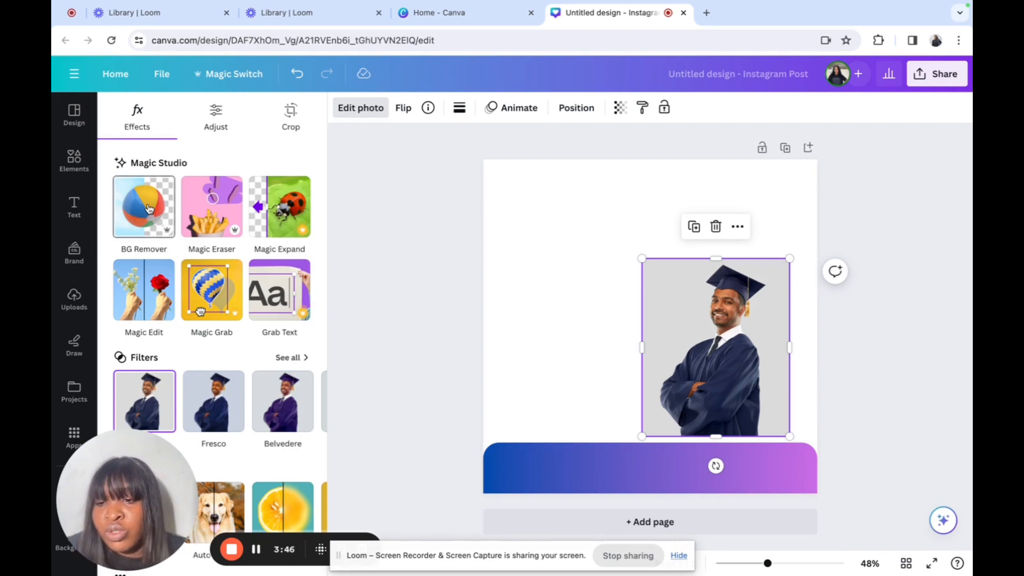
# Step: Remove the photo's grey background, crop its bottom, enlarge it and move it onto the band
pyautogui.click(149, 208)
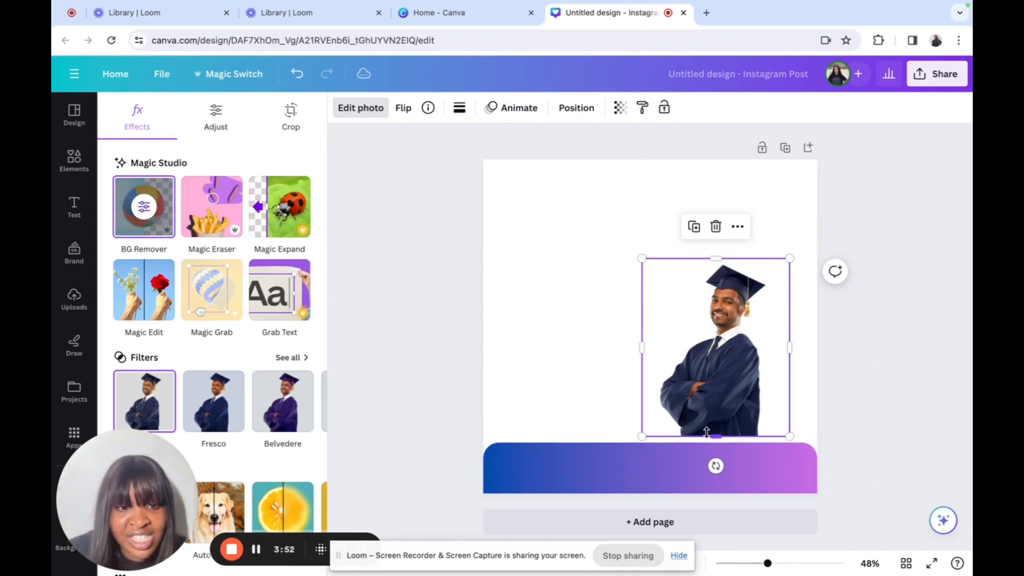
pyautogui.moveTo(715, 436); pyautogui.dragTo(716, 426)
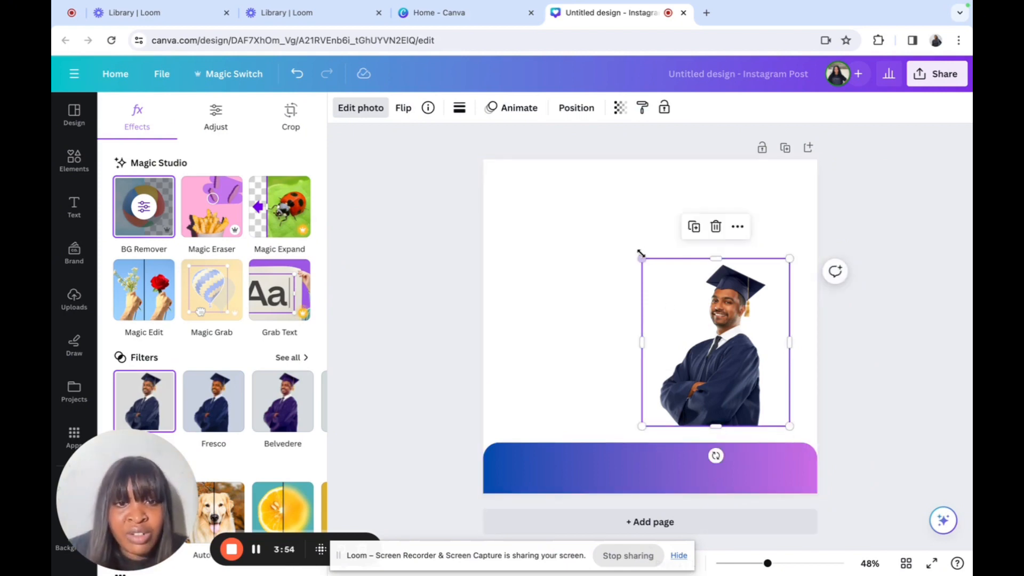
pyautogui.moveTo(641, 257); pyautogui.dragTo(584, 192)
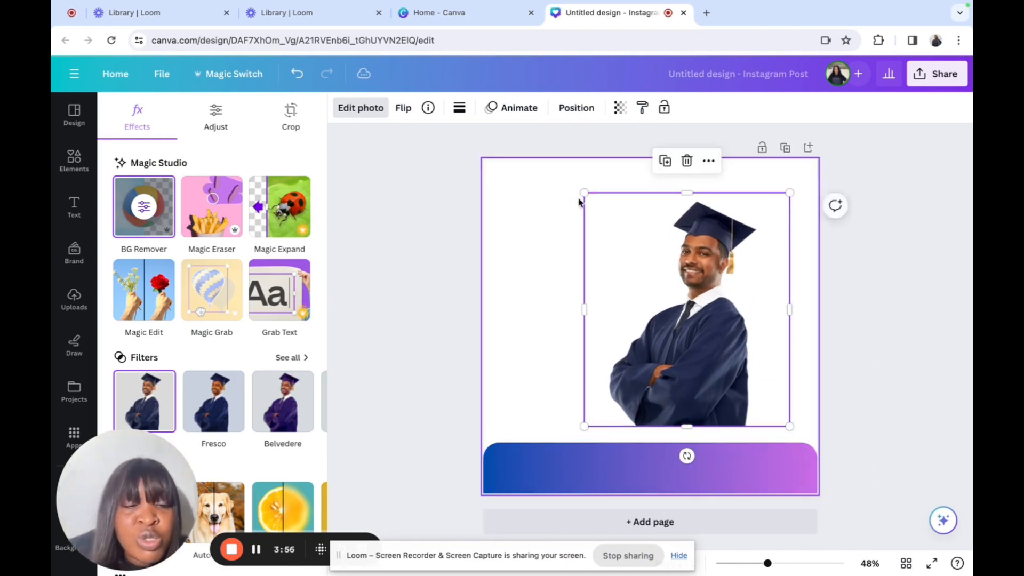
pyautogui.moveTo(673, 267); pyautogui.dragTo(708, 300)
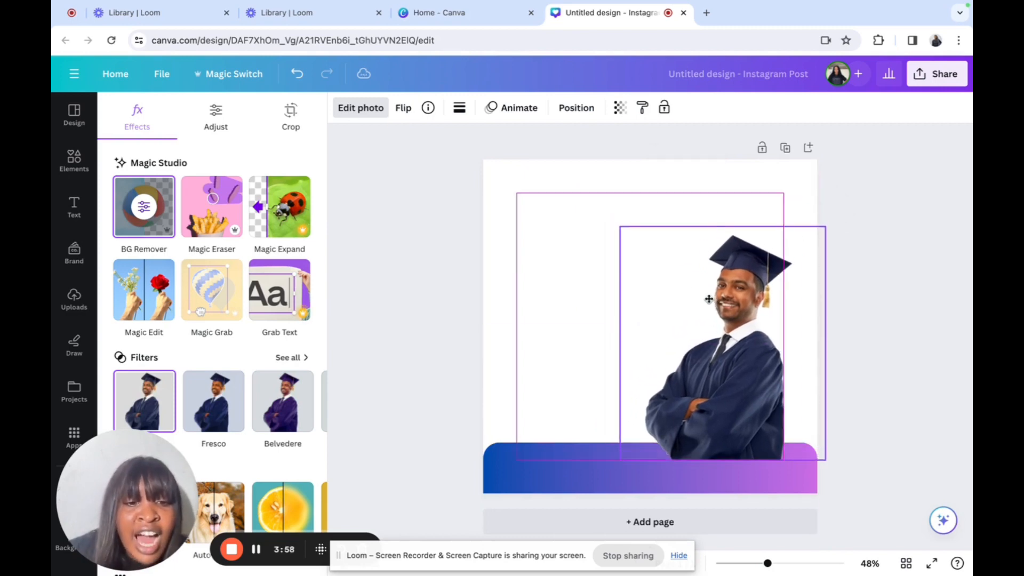
pyautogui.click(590, 389)
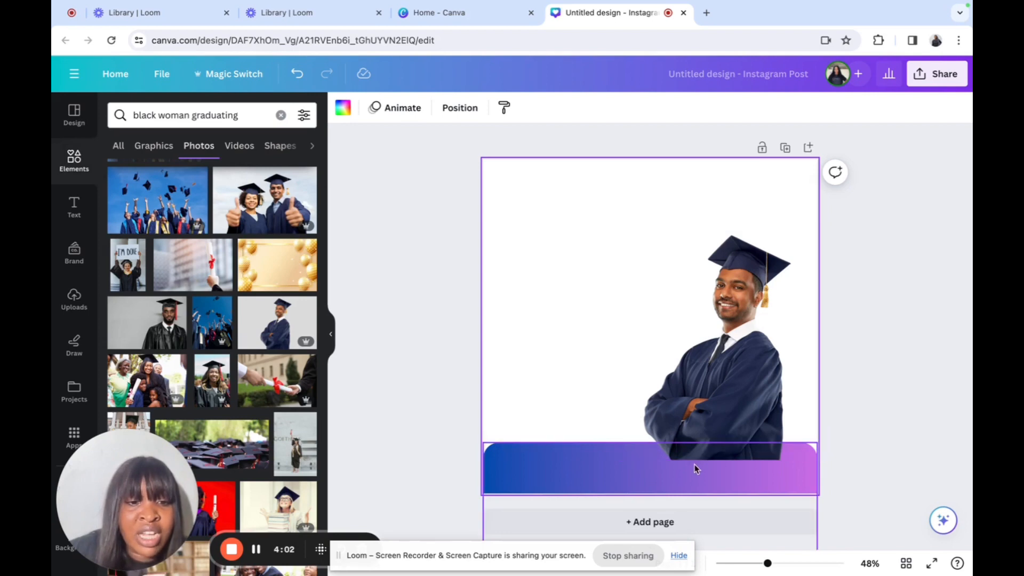
# Step: Send the graduate photo behind the gradient band and shift it slightly right
pyautogui.click(718, 390)
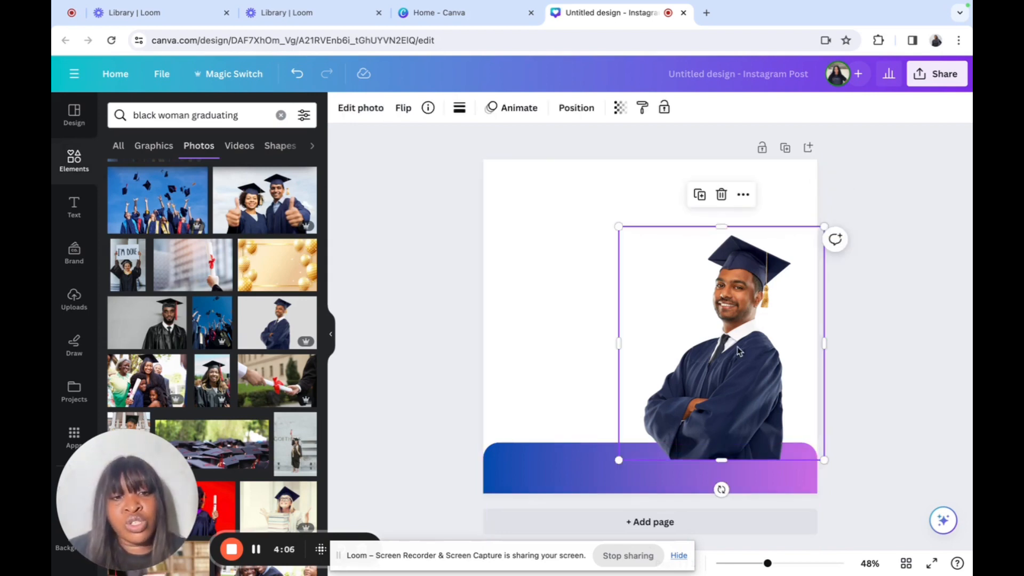
pyautogui.click(545, 383)
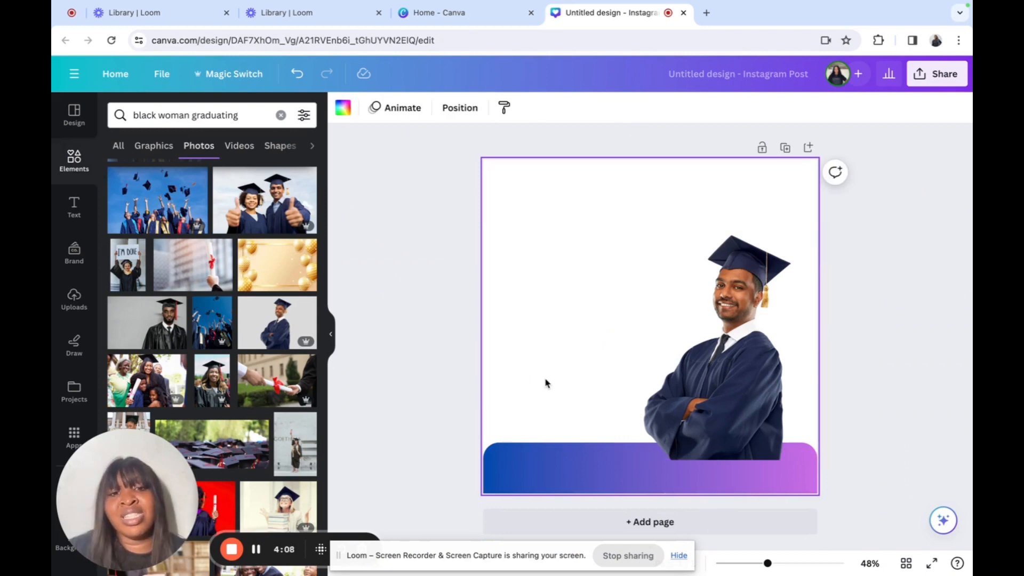
pyautogui.click(703, 387)
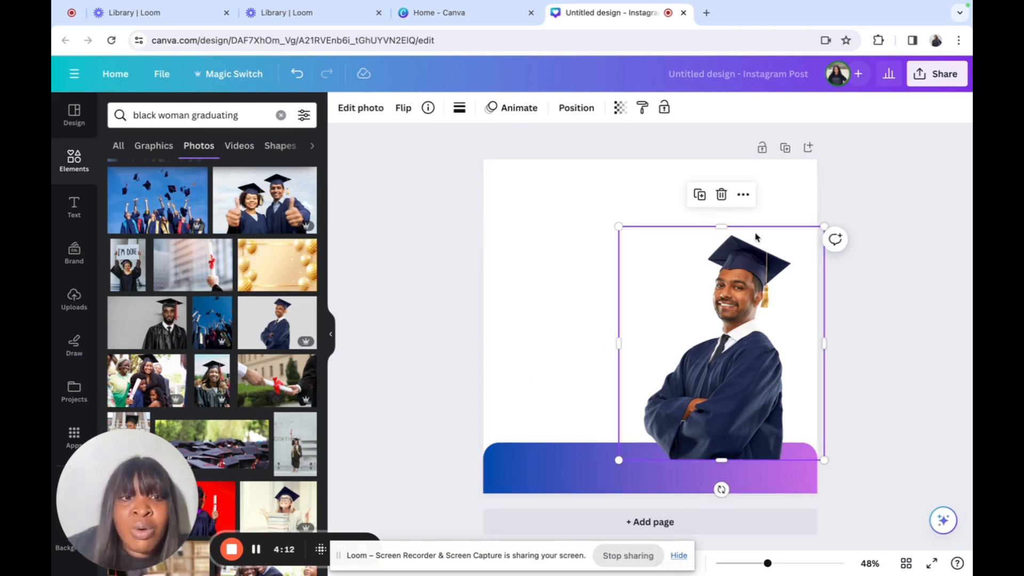
pyautogui.click(744, 196)
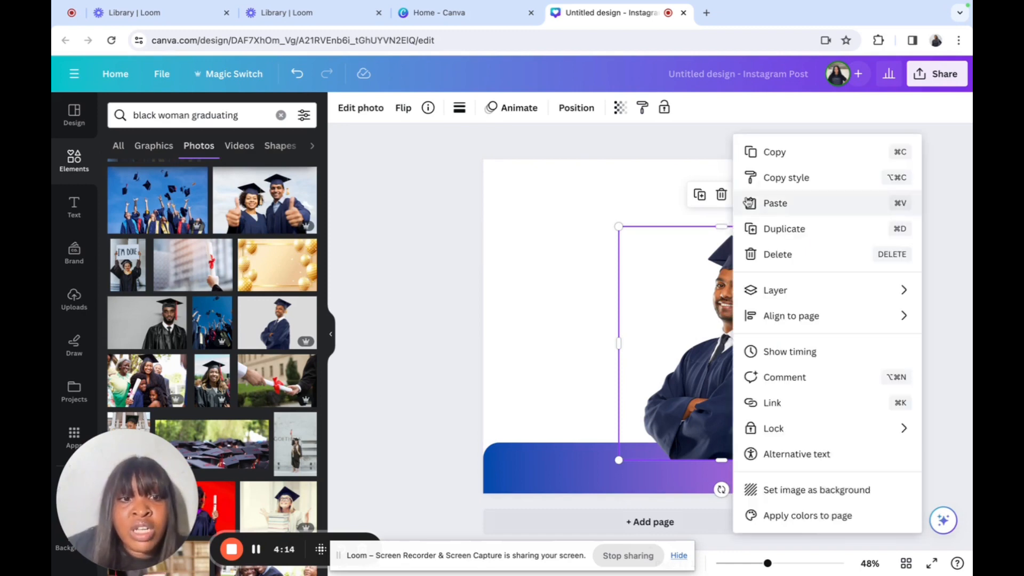
pyautogui.moveTo(776, 290)
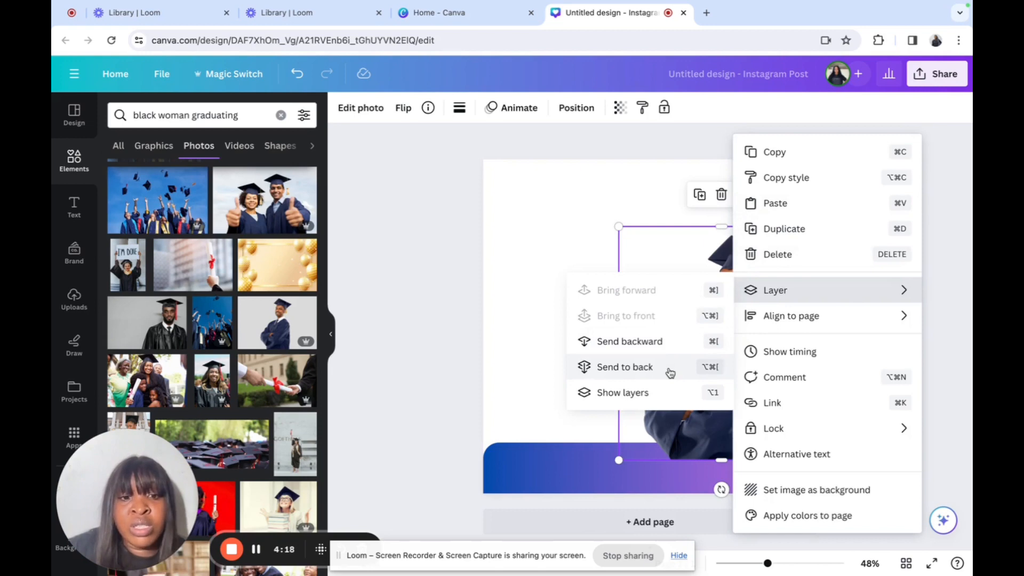
pyautogui.click(625, 366)
pyautogui.moveTo(770, 417)
pyautogui.mouseDown()
pyautogui.moveTo(772, 436)
pyautogui.moveTo(775, 417)
pyautogui.mouseUp()
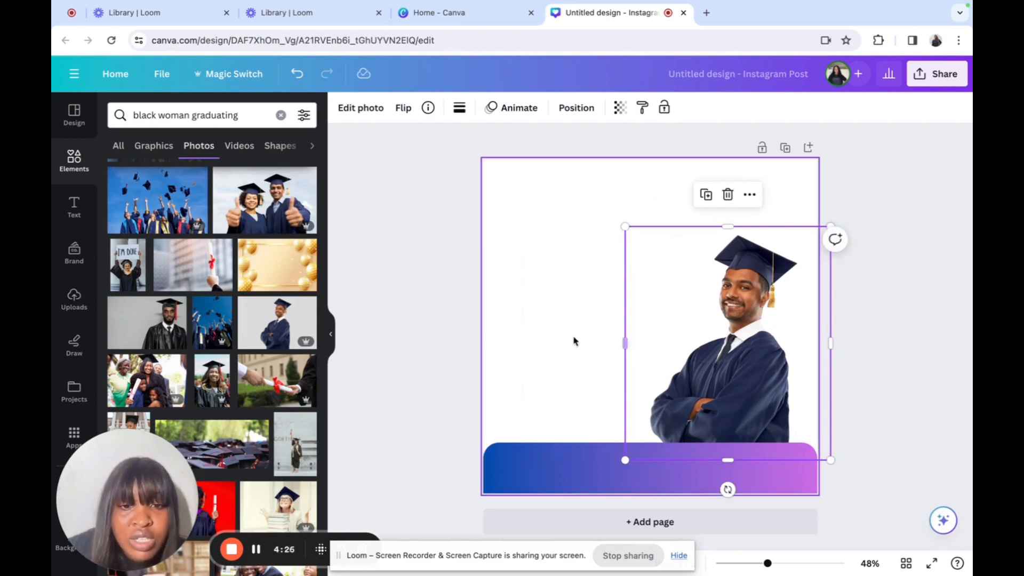
pyautogui.click(551, 343)
# Step: Lower the gradient band slightly, then enlarge and nudge the graduate photo
pyautogui.click(599, 452)
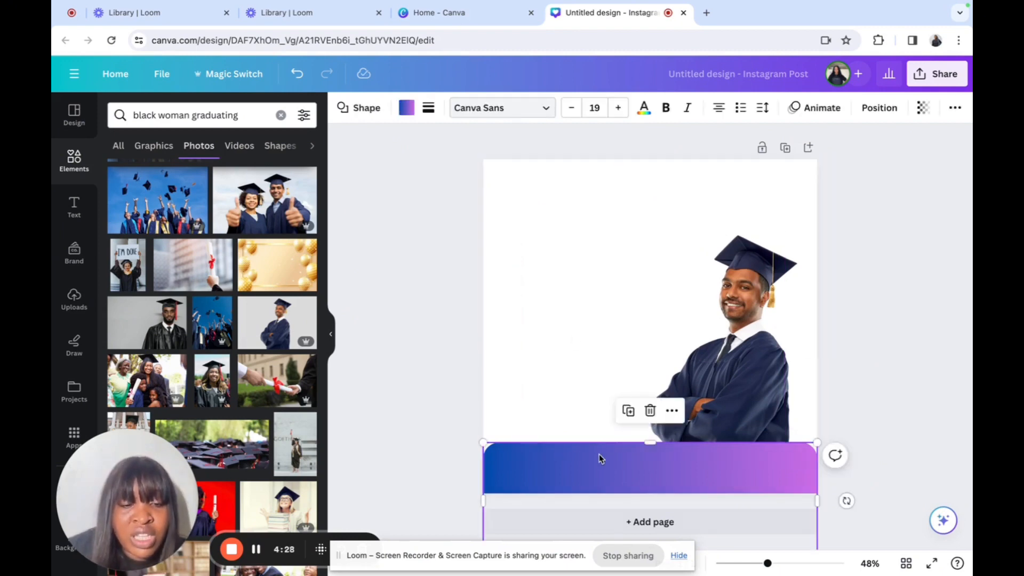
pyautogui.moveTo(600, 453); pyautogui.dragTo(599, 465)
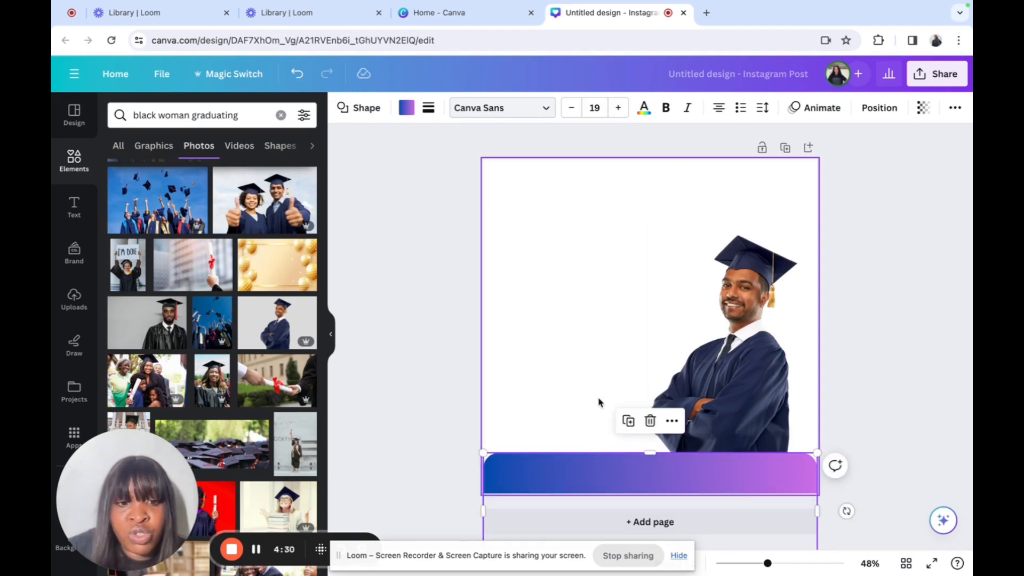
pyautogui.click(598, 376)
pyautogui.click(718, 370)
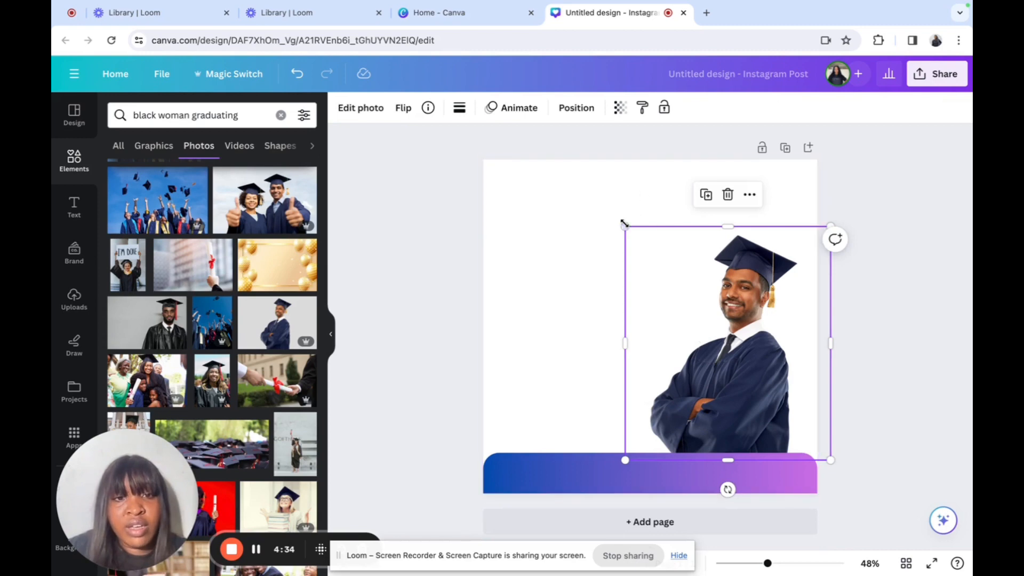
pyautogui.moveTo(624, 226); pyautogui.dragTo(601, 198)
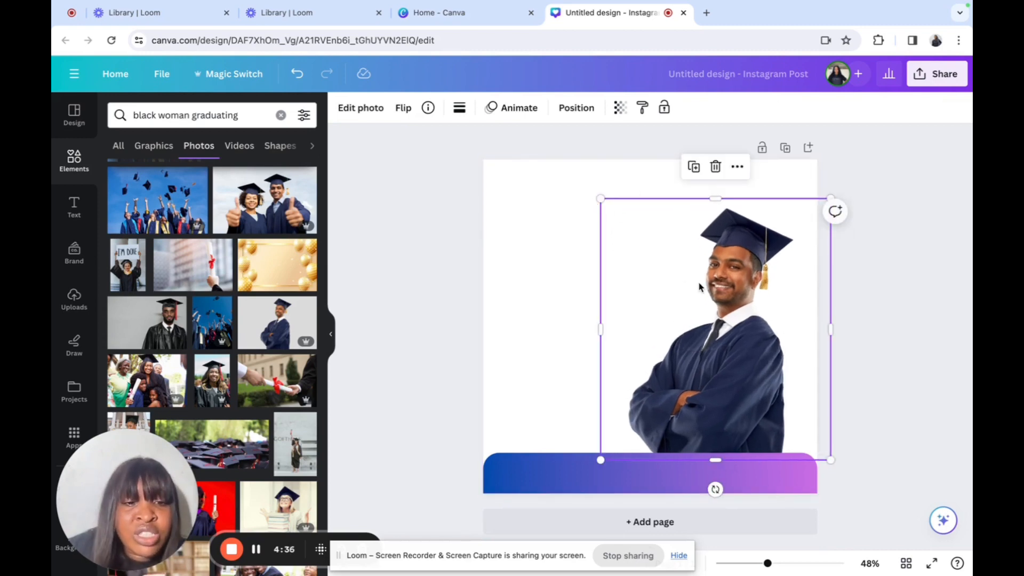
pyautogui.moveTo(699, 287); pyautogui.dragTo(707, 290)
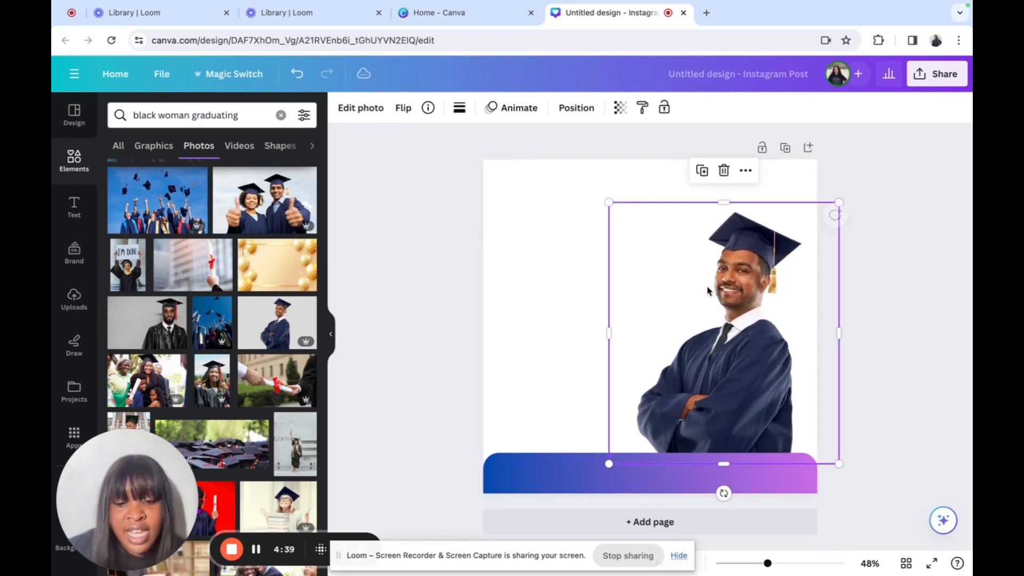
pyautogui.click(574, 277)
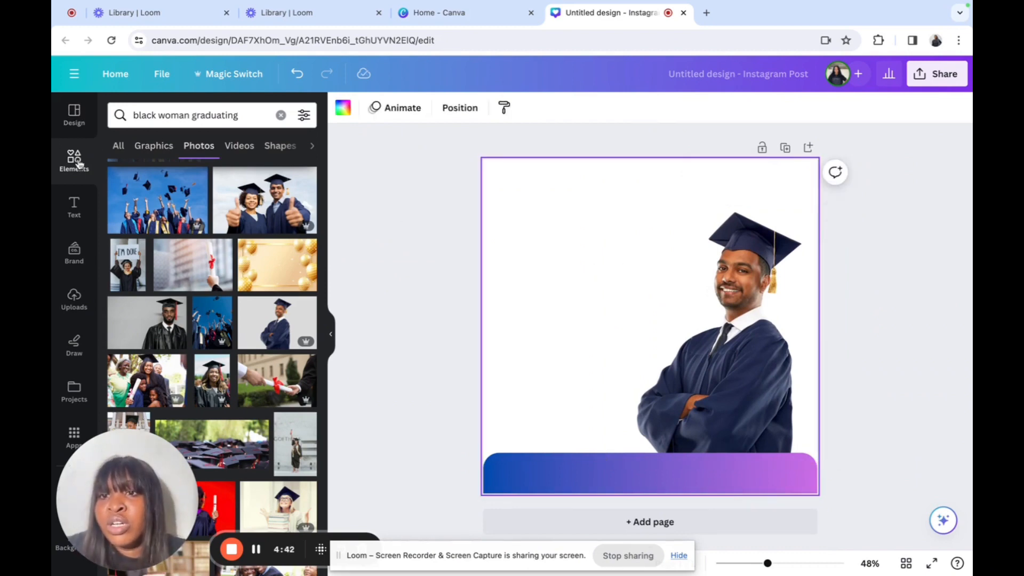
# Step: Add the Circle Shadow element and size it near the graduate
pyautogui.click(75, 160)
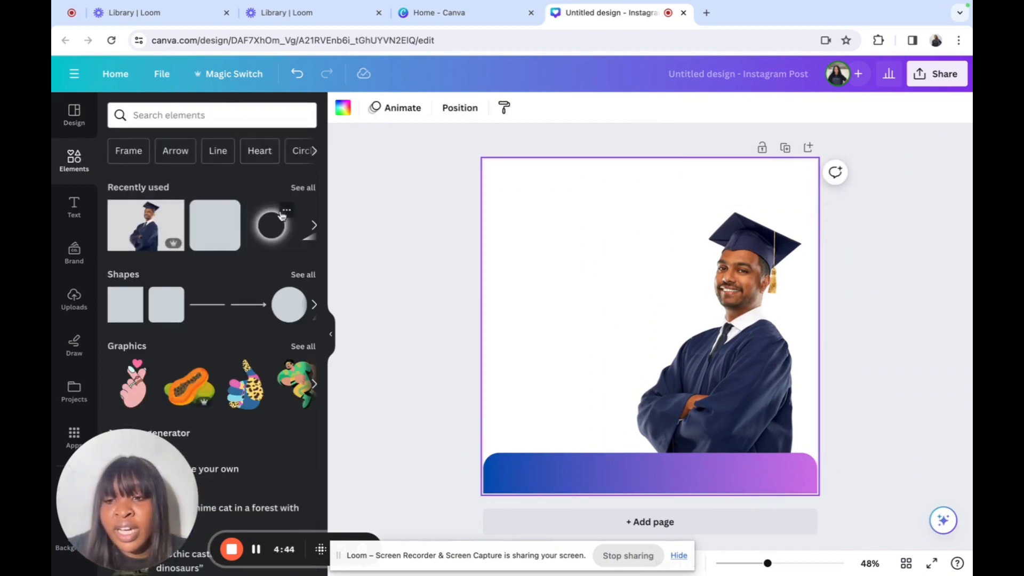
pyautogui.click(286, 213)
pyautogui.click(272, 230)
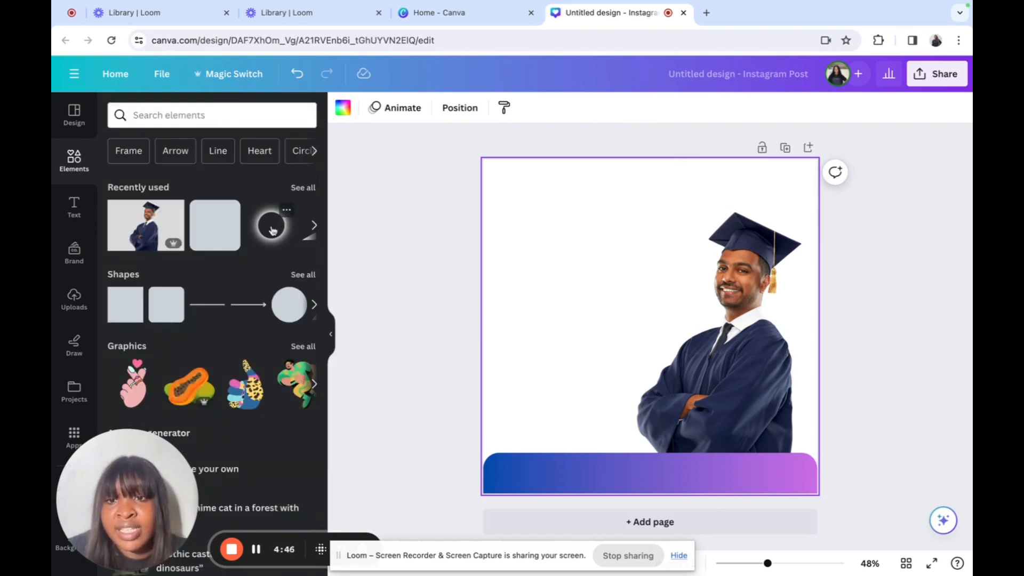
pyautogui.click(272, 230)
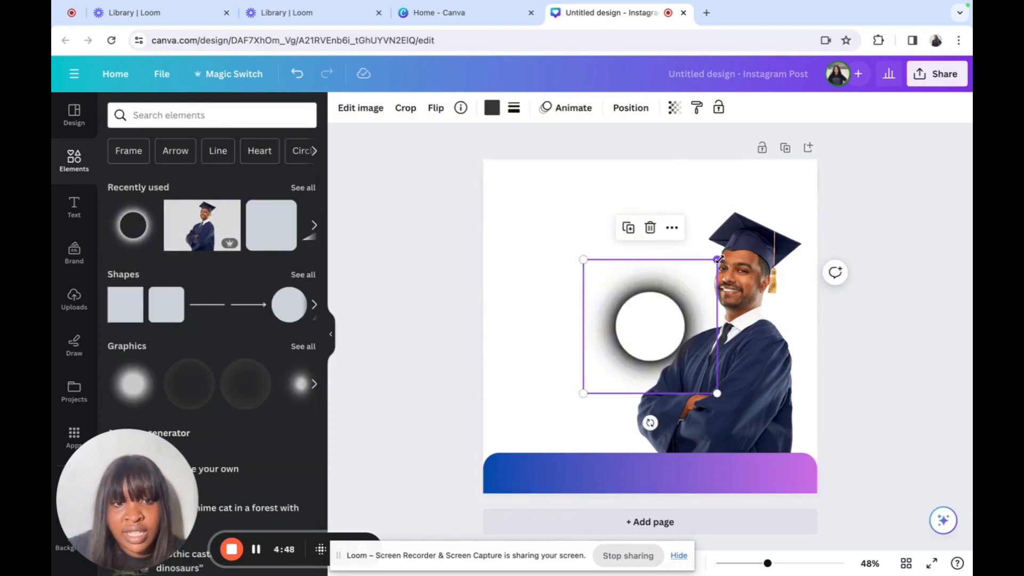
pyautogui.moveTo(717, 259); pyautogui.dragTo(766, 212)
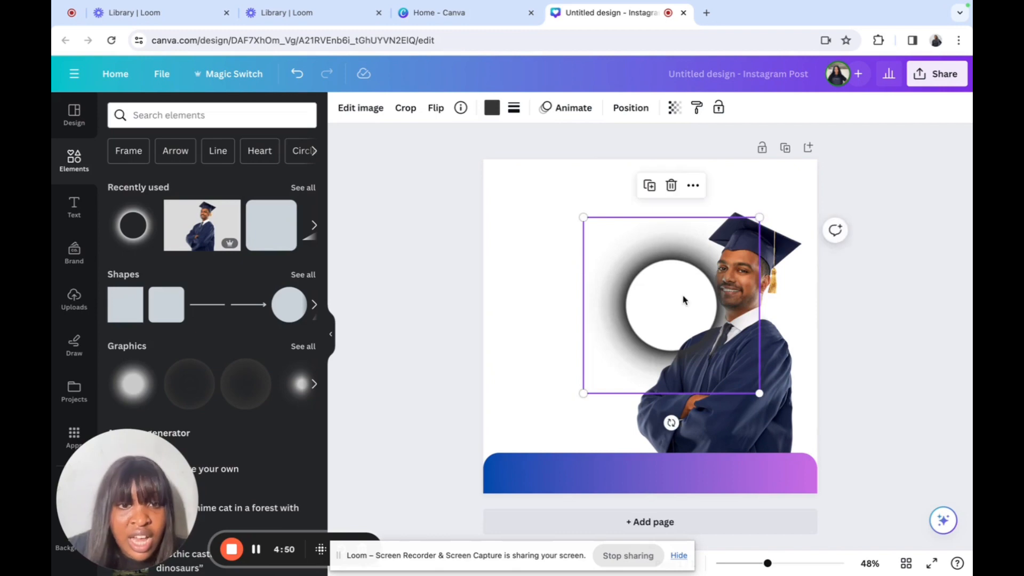
pyautogui.moveTo(686, 289); pyautogui.dragTo(718, 268)
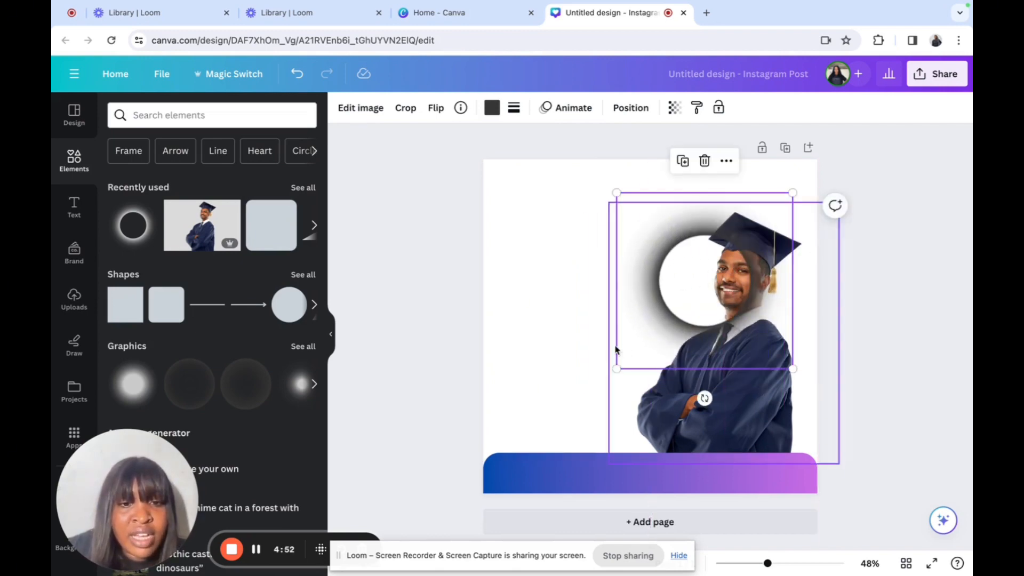
pyautogui.moveTo(615, 368); pyautogui.dragTo(649, 335)
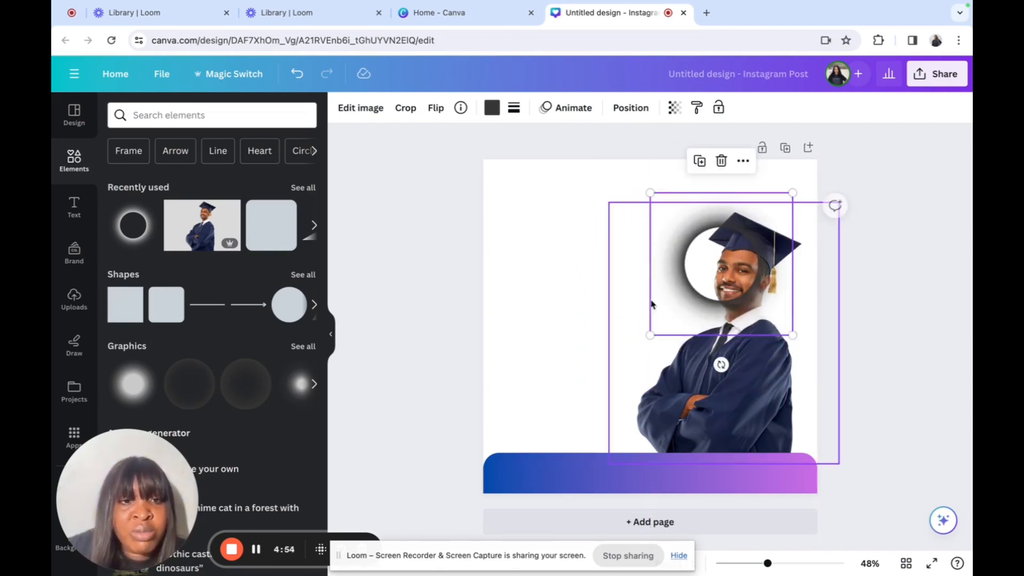
# Step: Send the circle shadow behind the graduate and position it behind his head
pyautogui.click(744, 162)
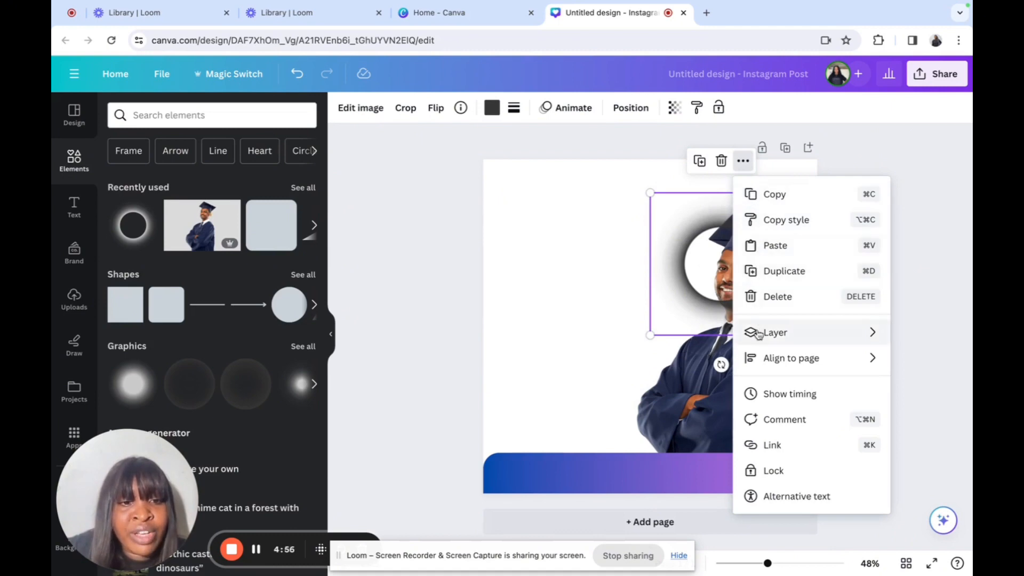
pyautogui.moveTo(753, 333)
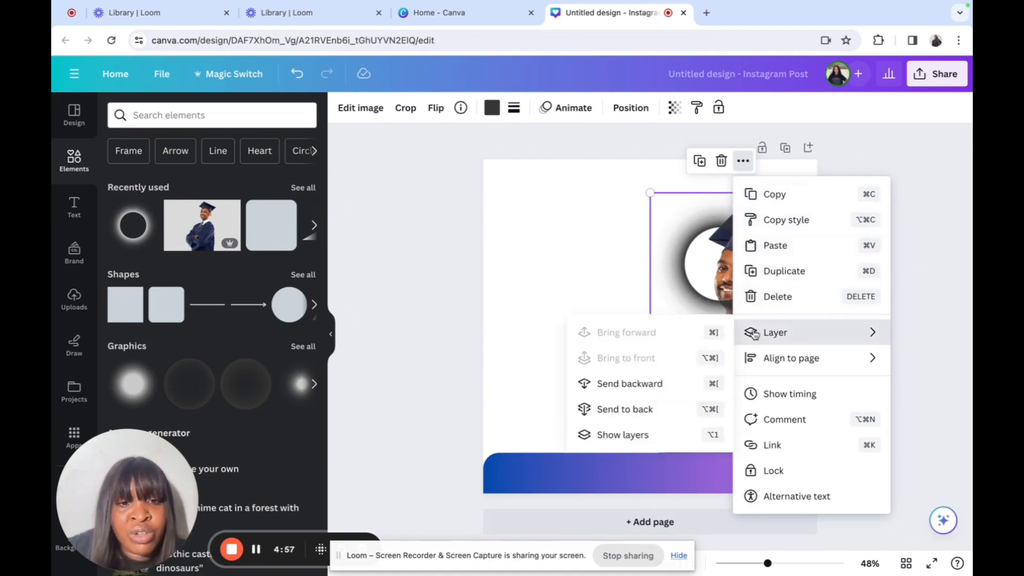
pyautogui.click(652, 409)
pyautogui.click(688, 294)
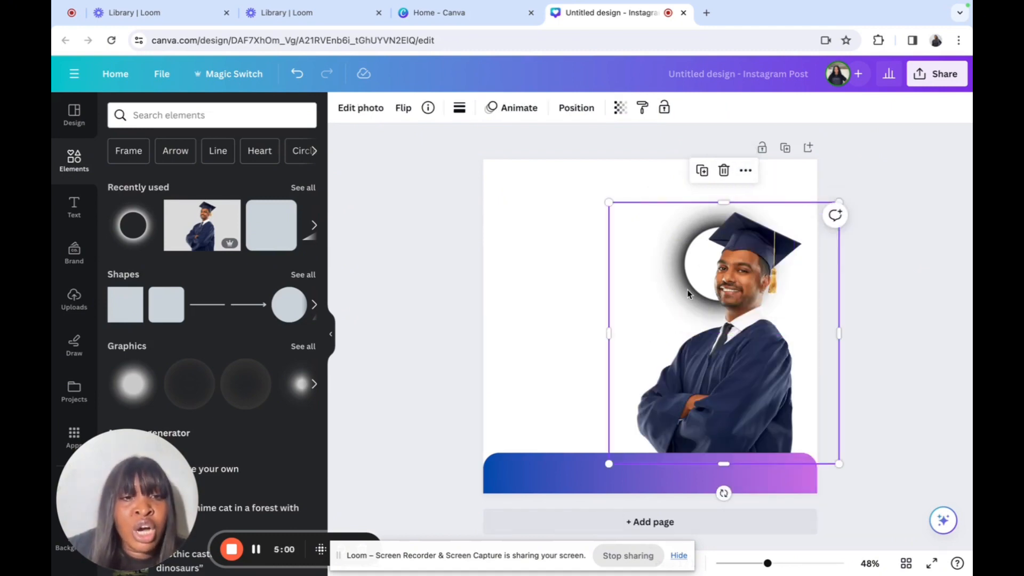
pyautogui.click(659, 190)
pyautogui.click(684, 247)
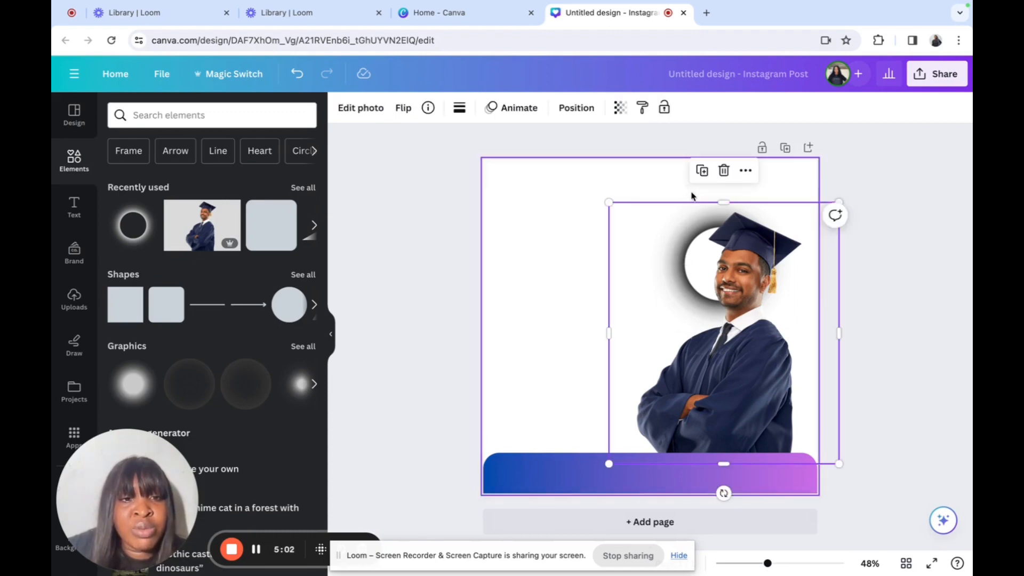
pyautogui.click(694, 219)
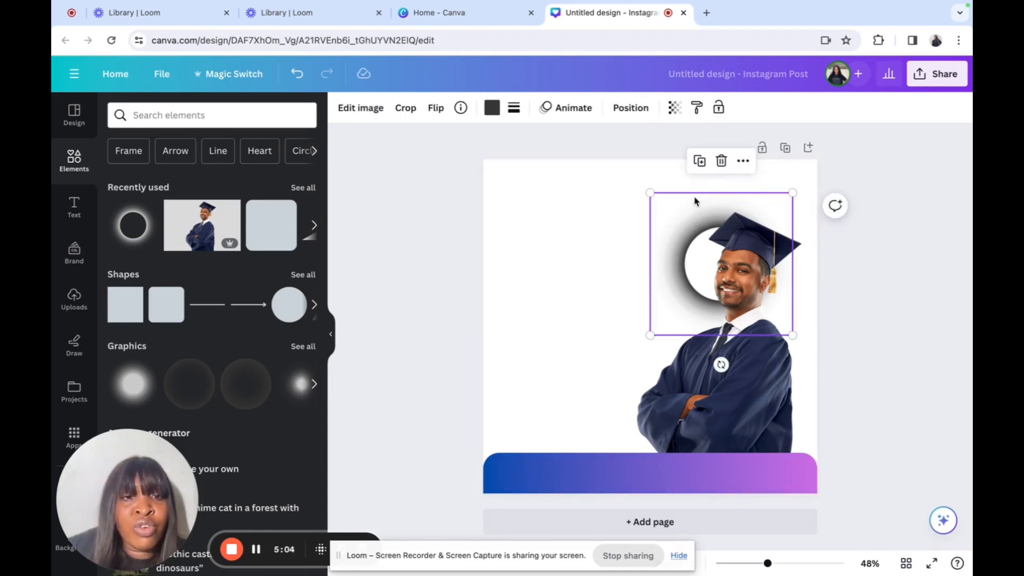
pyautogui.moveTo(698, 197); pyautogui.dragTo(727, 199)
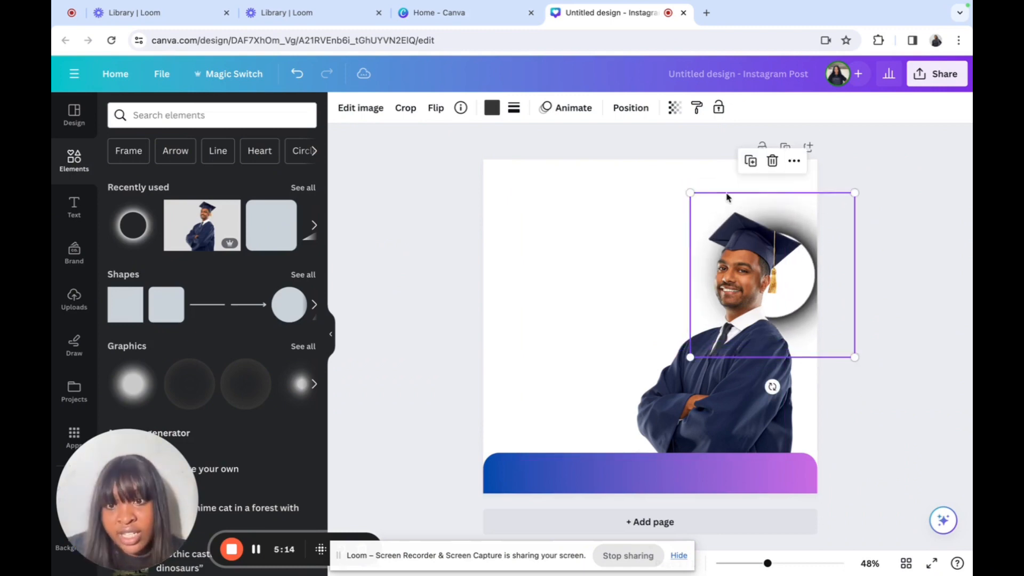
# Step: Add another glowing circle, make its glow purple and shrink it
pyautogui.click(137, 232)
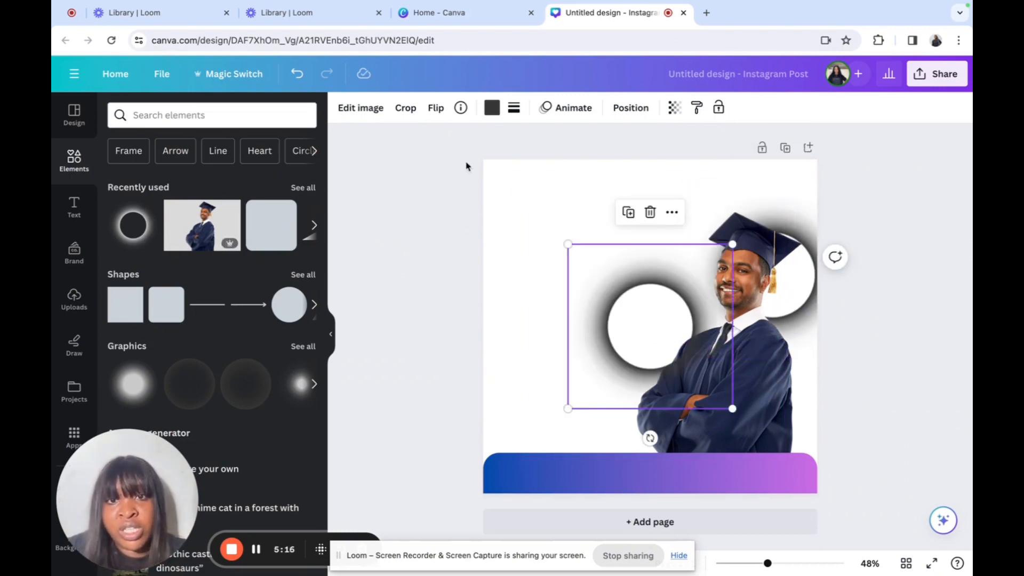
pyautogui.click(492, 109)
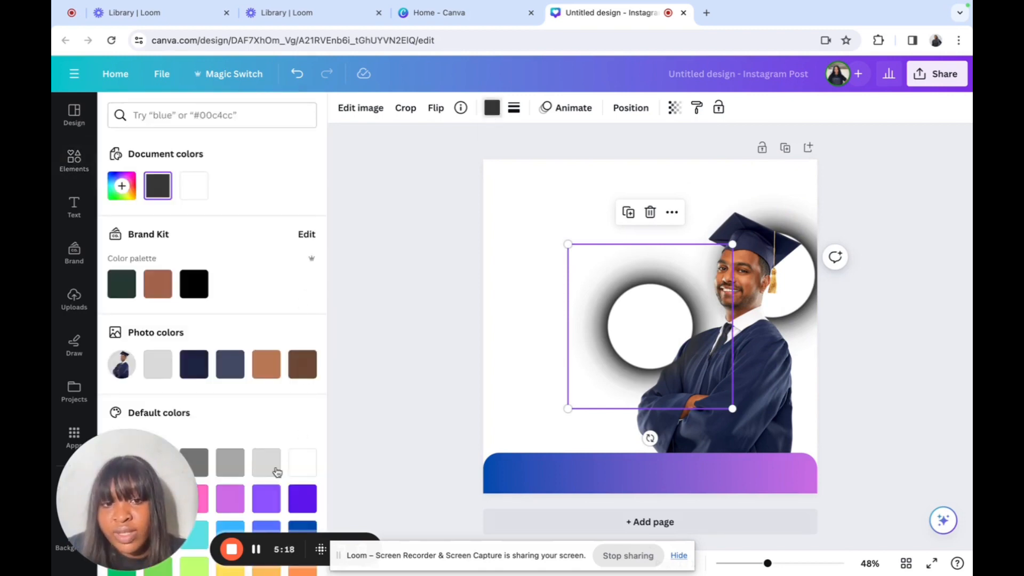
pyautogui.click(267, 498)
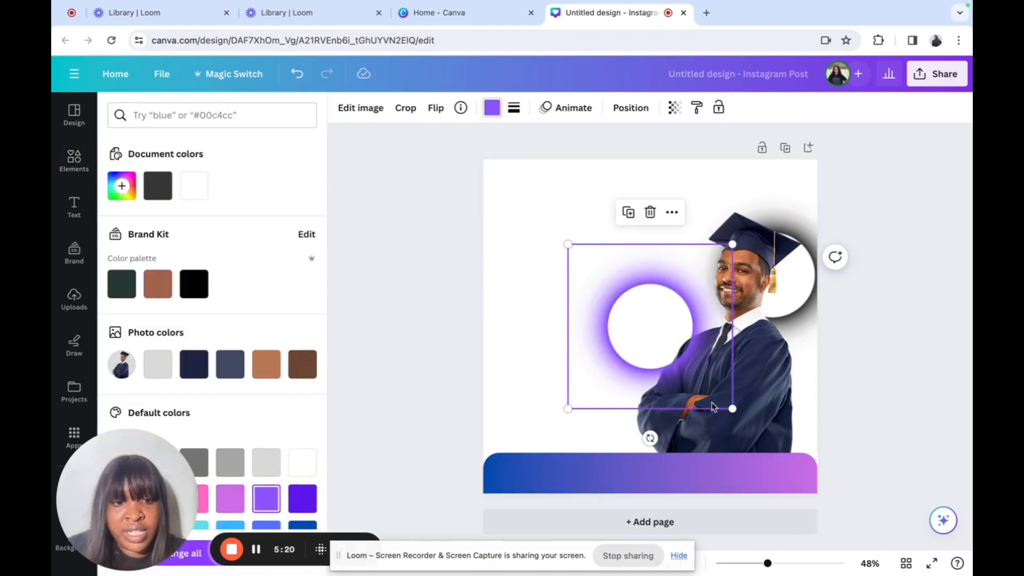
pyautogui.moveTo(732, 410); pyautogui.dragTo(715, 214)
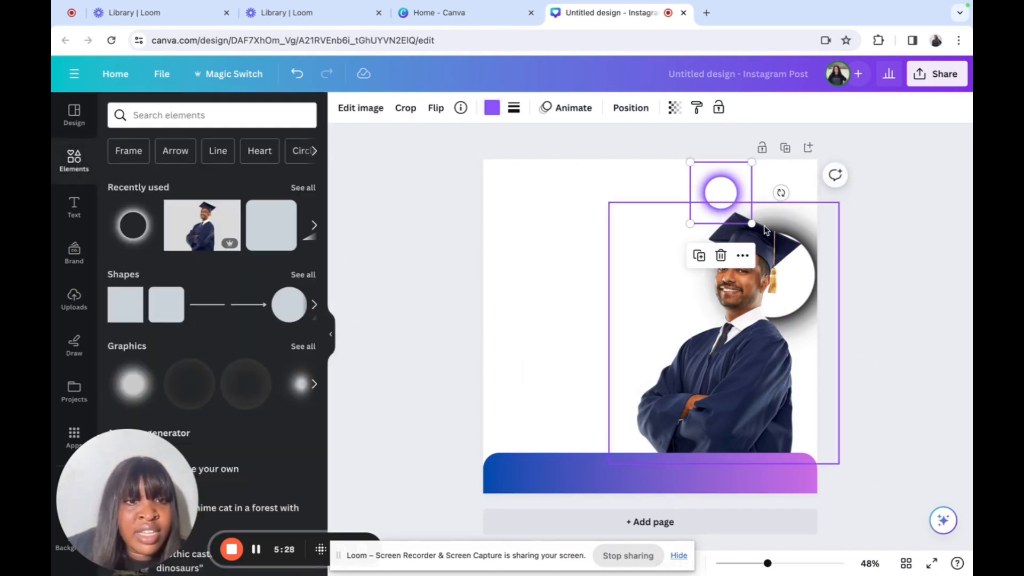
# Step: Shrink the white circle behind the graduate's head and shift it slightly right
pyautogui.click(807, 241)
pyautogui.click(805, 197)
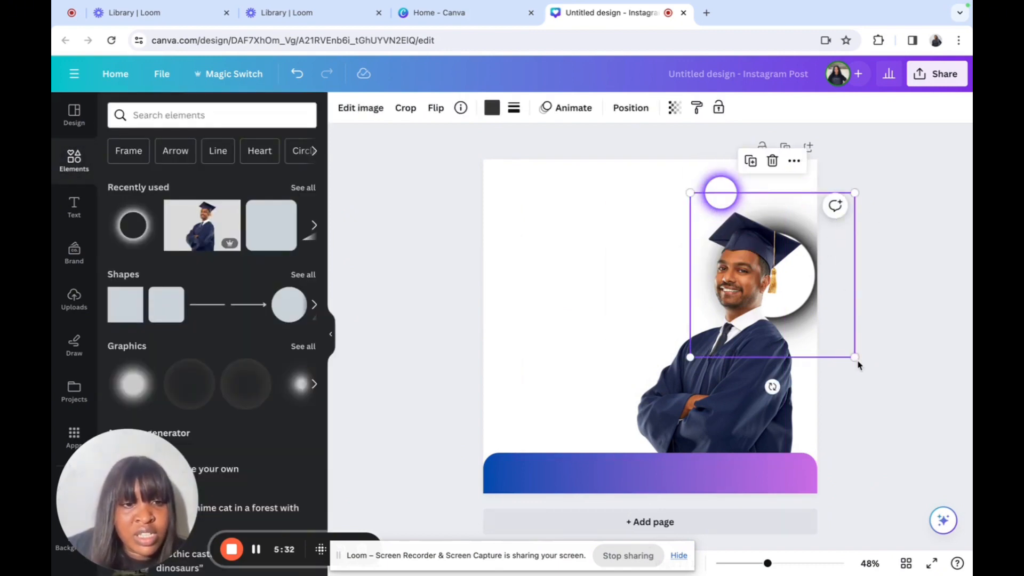
pyautogui.click(845, 341)
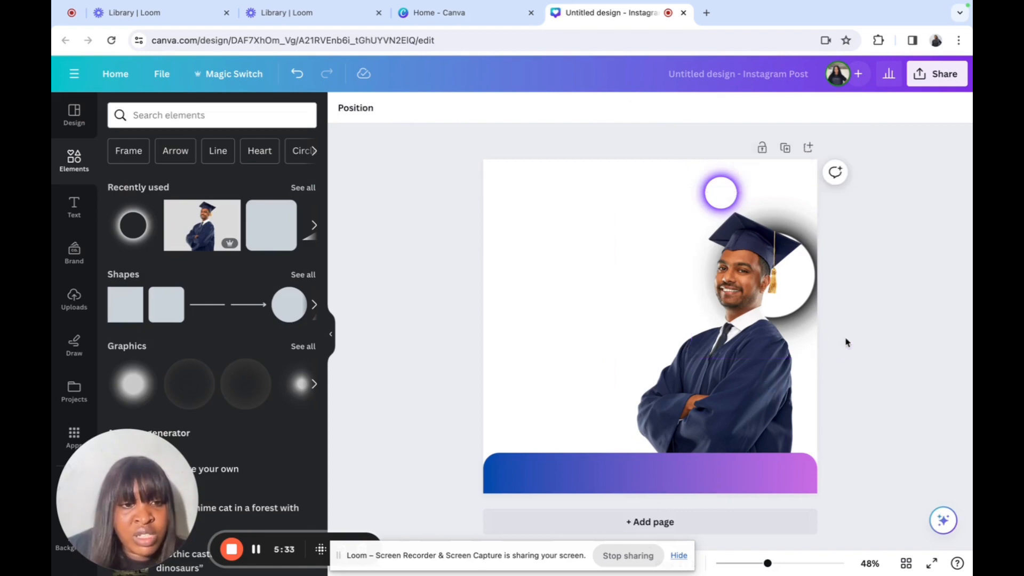
pyautogui.click(805, 202)
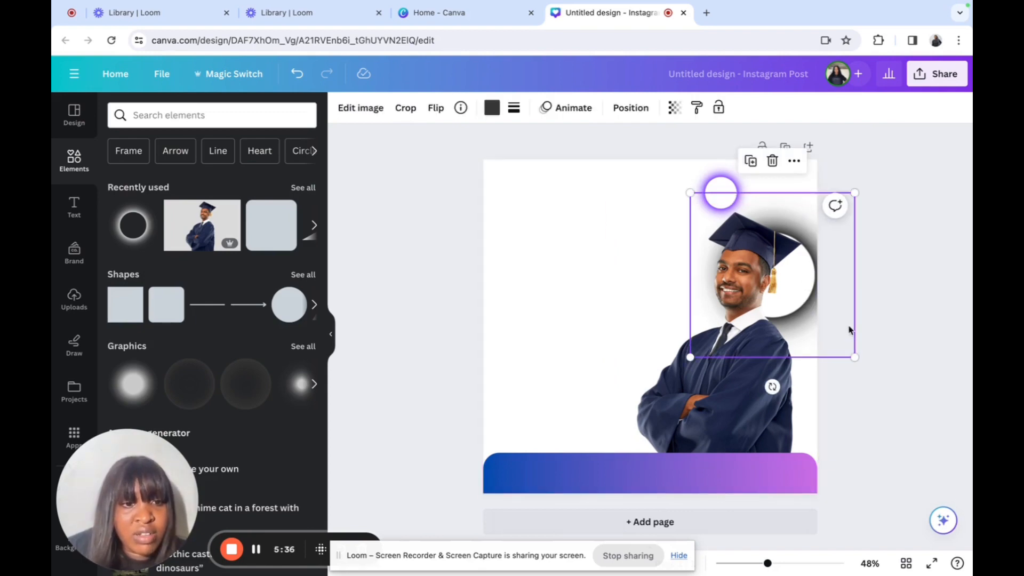
pyautogui.moveTo(852, 356); pyautogui.dragTo(830, 323)
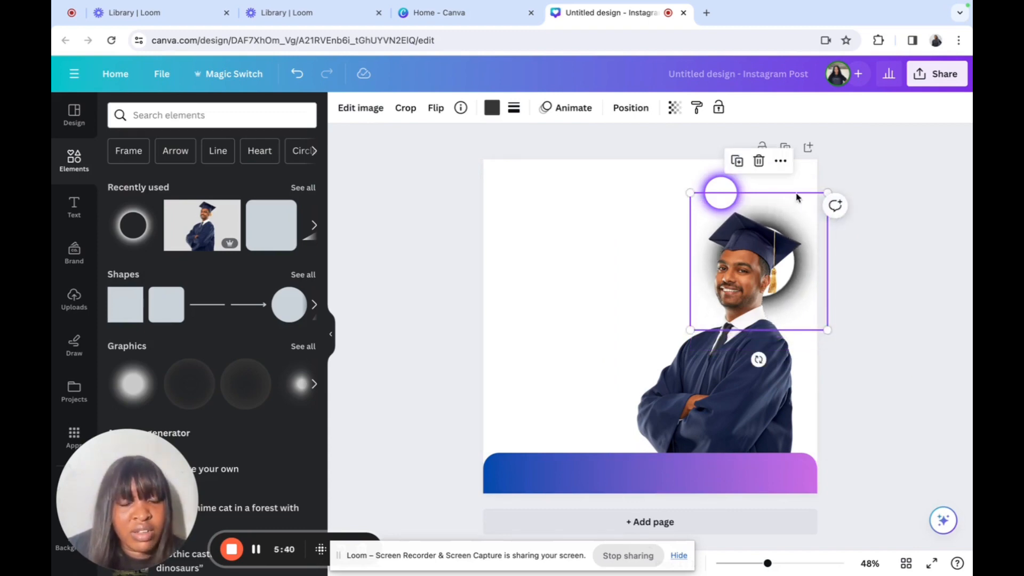
pyautogui.moveTo(796, 197); pyautogui.dragTo(808, 198)
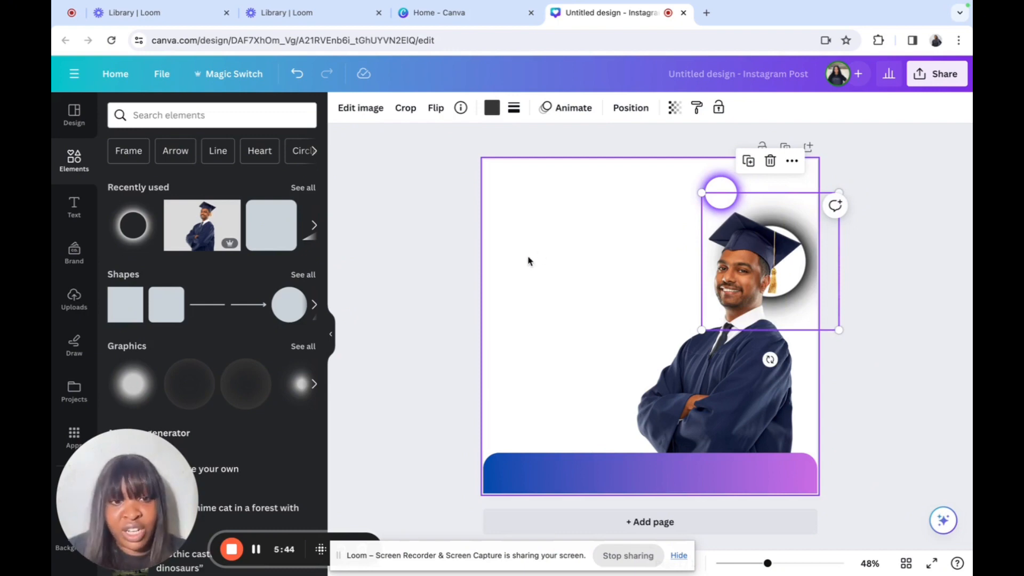
# Step: Place the small purple glowing circle just above the graduate's cap
pyautogui.click(541, 278)
pyautogui.click(717, 192)
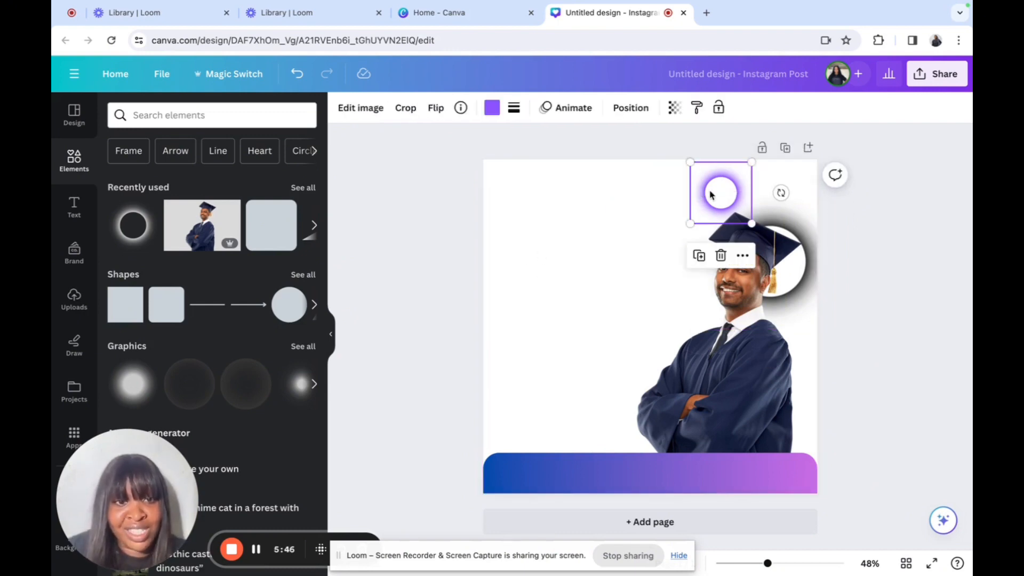
pyautogui.moveTo(711, 195); pyautogui.dragTo(703, 191)
pyautogui.click(588, 256)
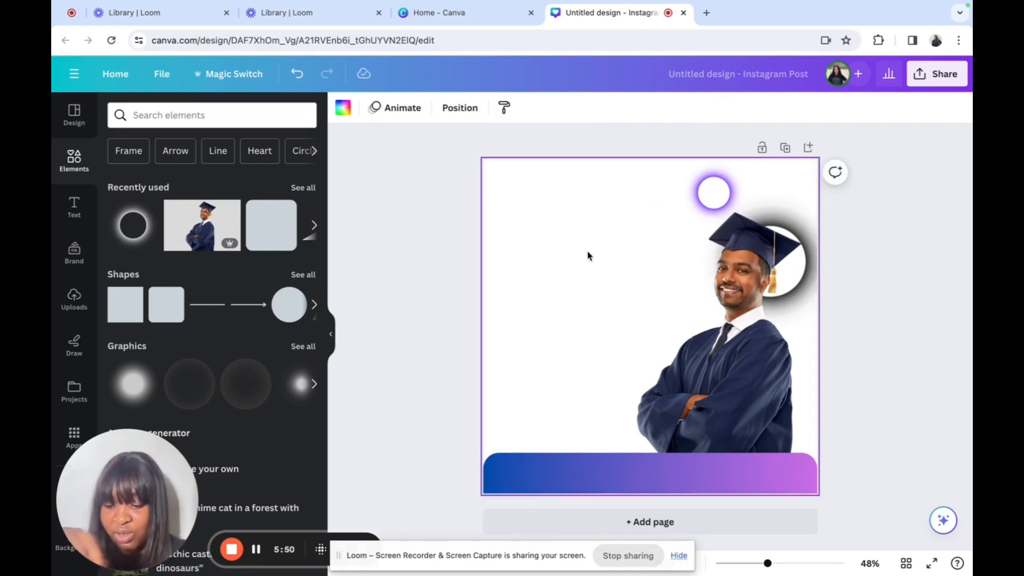
# Step: Add a subheading reading 'After Graduation' / 'What's Your Next Move?' on two lines
pyautogui.click(73, 209)
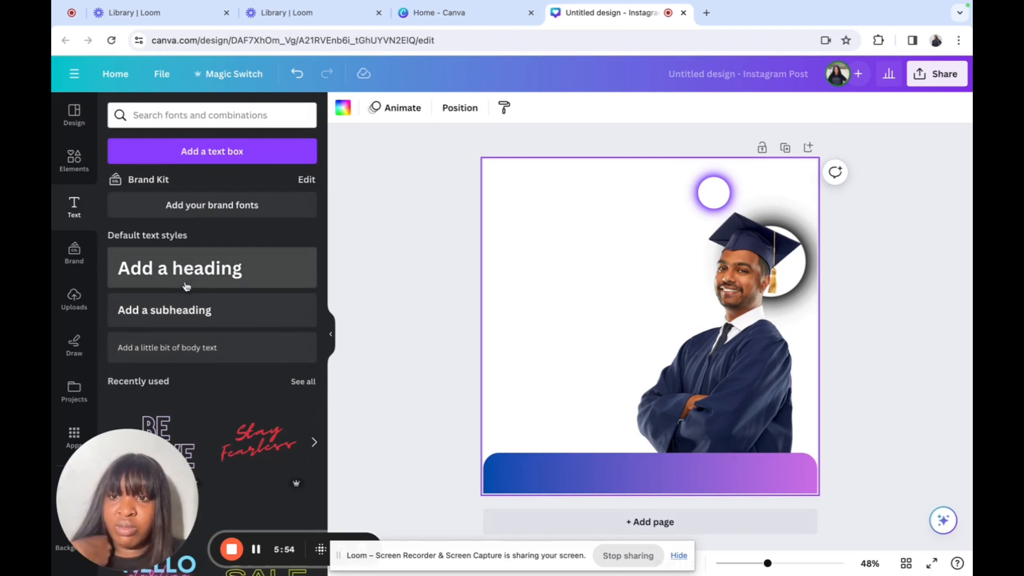
pyautogui.click(176, 309)
pyautogui.write('After')
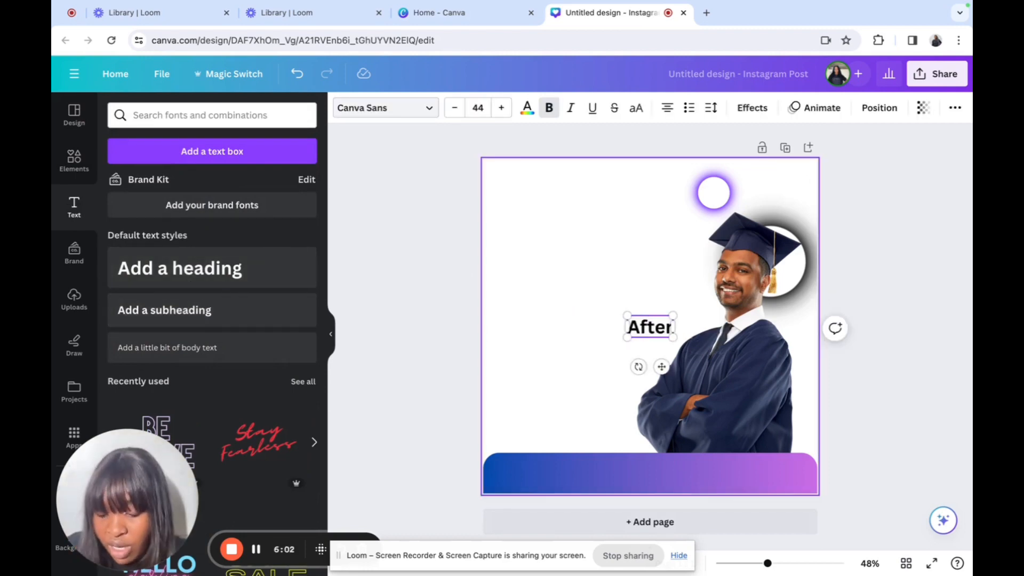
pyautogui.write(' Graduation')
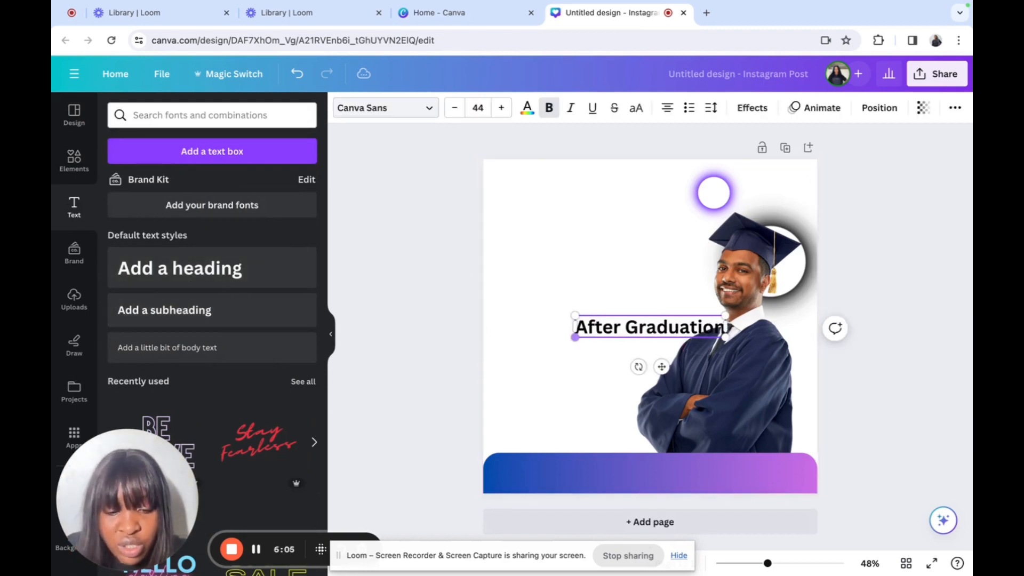
pyautogui.press('Return')
pyautogui.write('What')
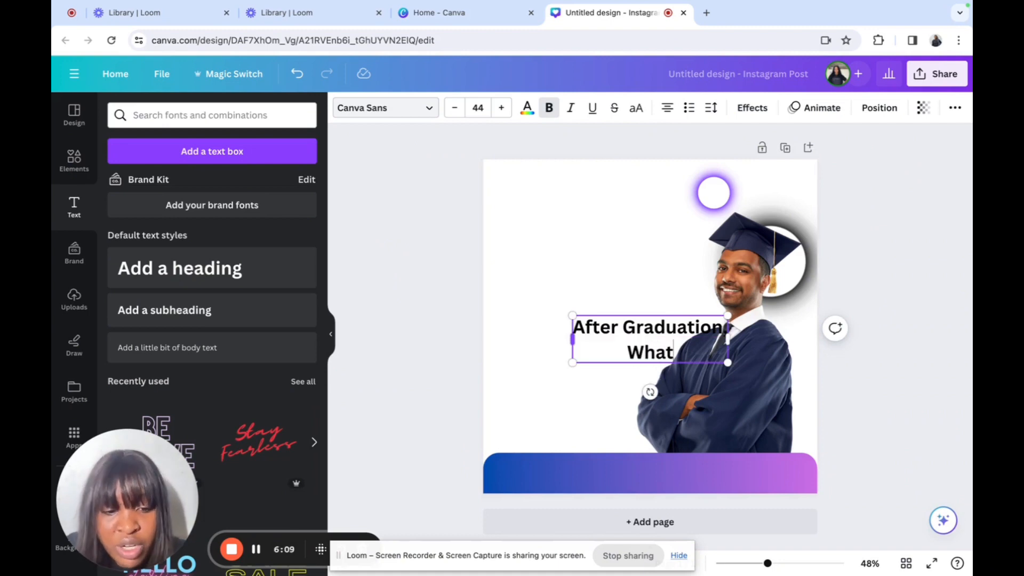
pyautogui.write("'s Your N")
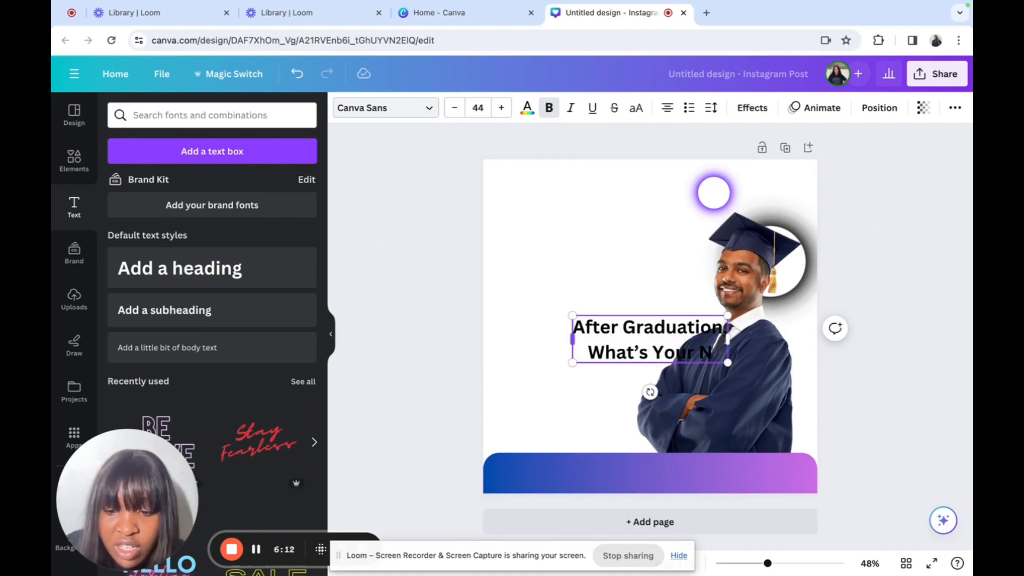
pyautogui.write('ext MO')
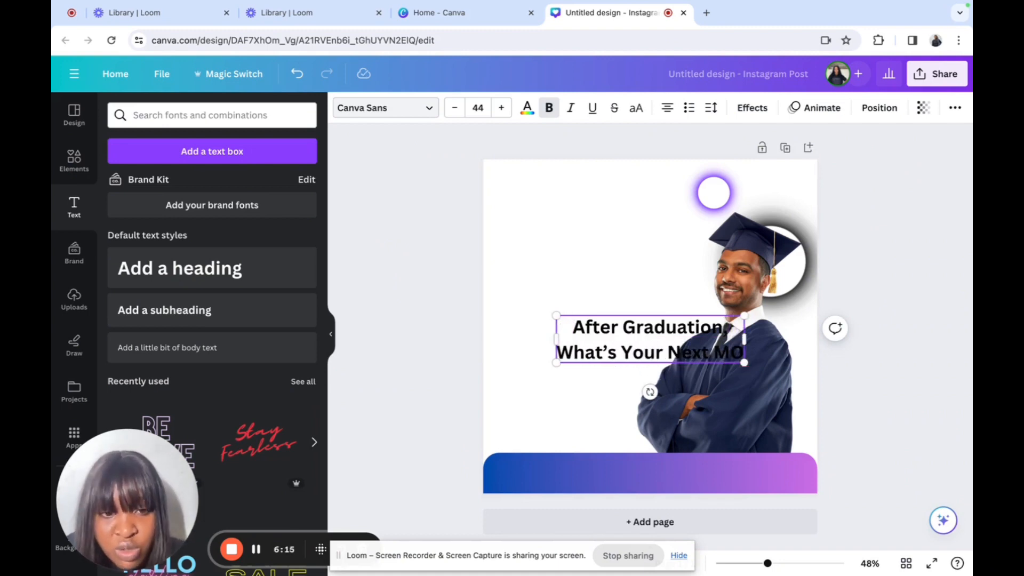
pyautogui.press('BackSpace')
pyautogui.write('ove?')
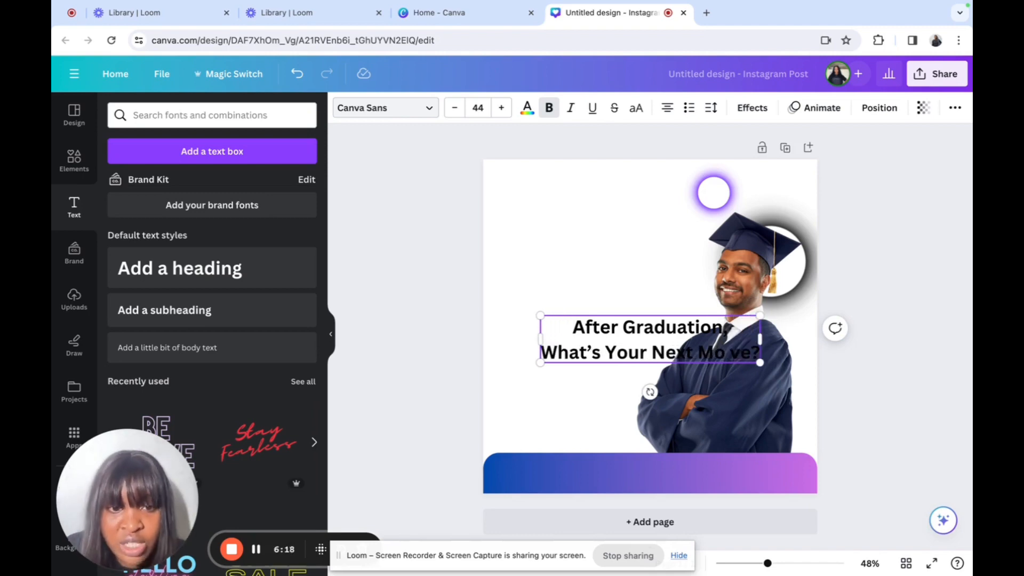
pyautogui.click(549, 302)
# Step: Move the heading to the top left and delete the stray space in 'Move?'
pyautogui.moveTo(573, 339); pyautogui.dragTo(523, 251)
pyautogui.click(674, 264)
pyautogui.press('BackSpace')
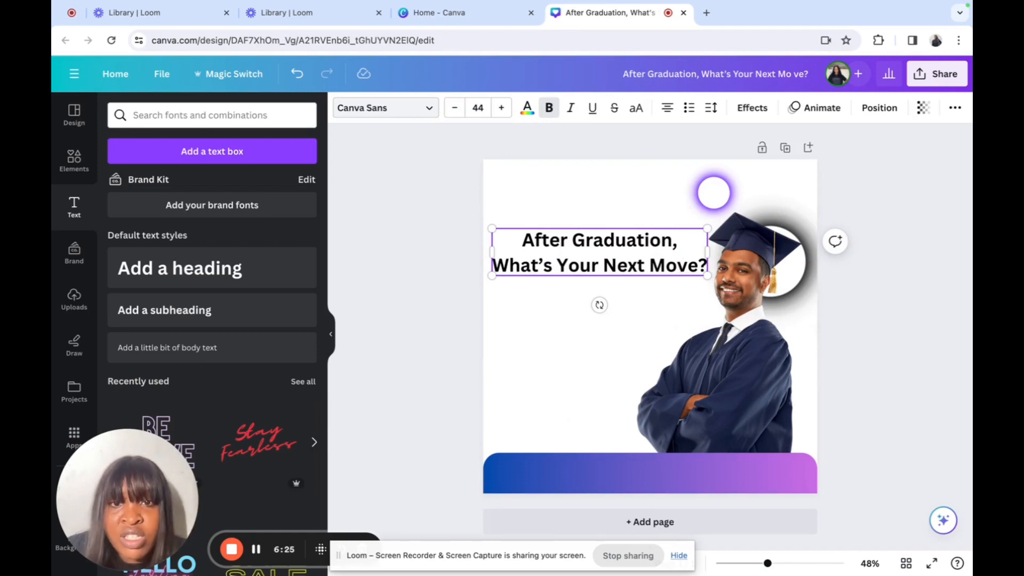
pyautogui.click(384, 110)
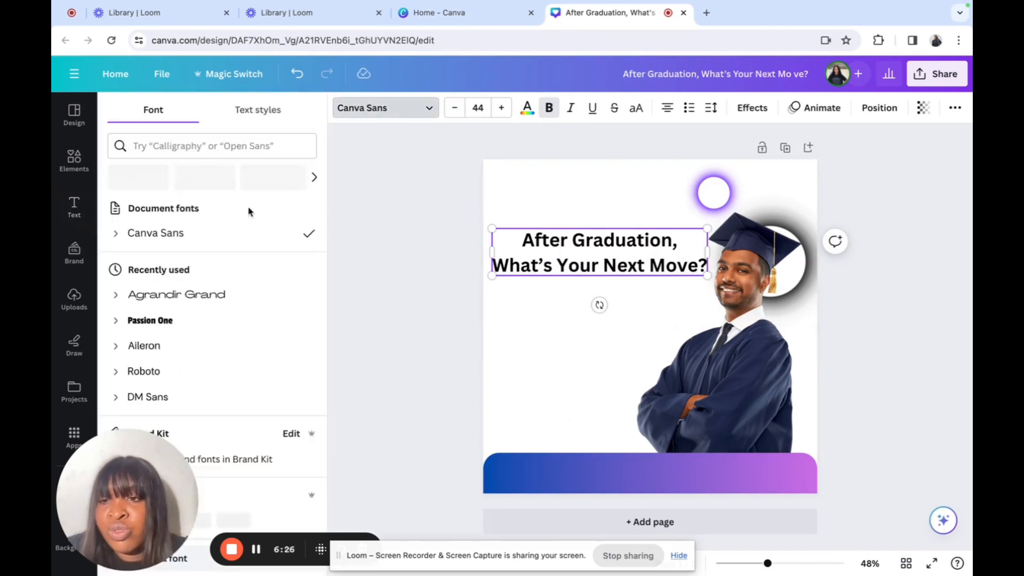
# Step: Apply the Passion One font to both lines of the heading
pyautogui.click(234, 146)
pyautogui.write('passion')
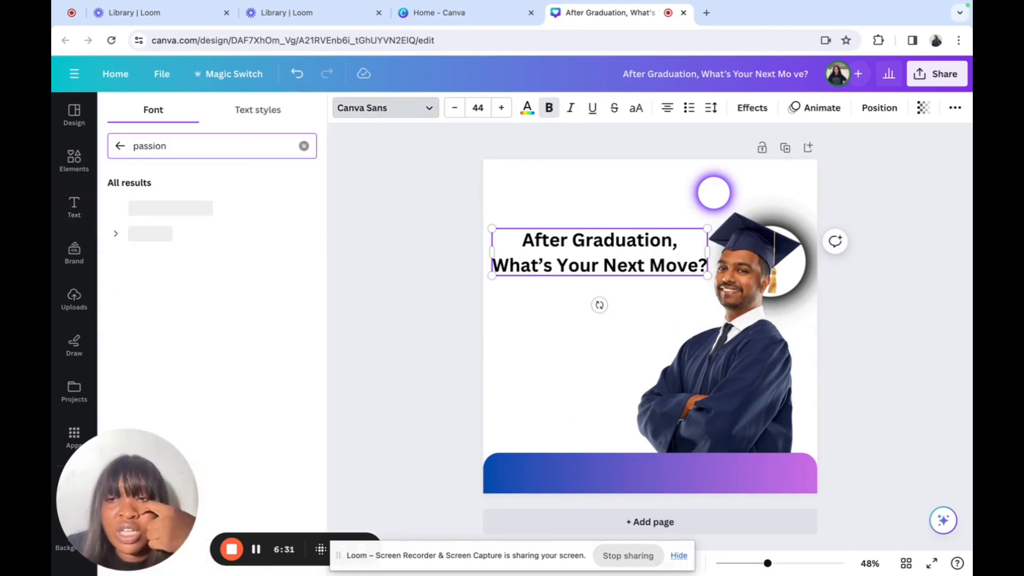
pyautogui.click(147, 234)
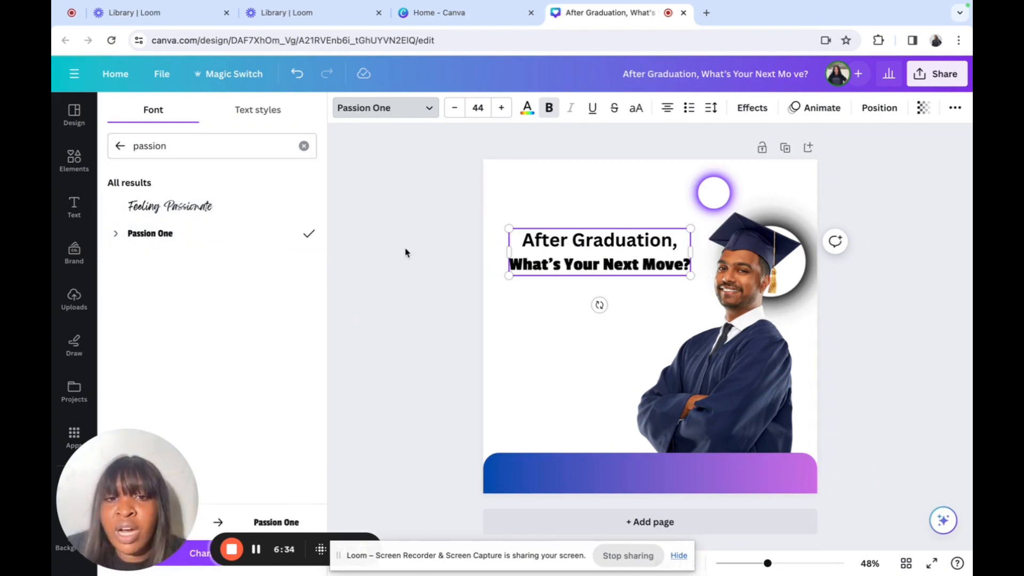
pyautogui.moveTo(526, 239); pyautogui.dragTo(692, 273)
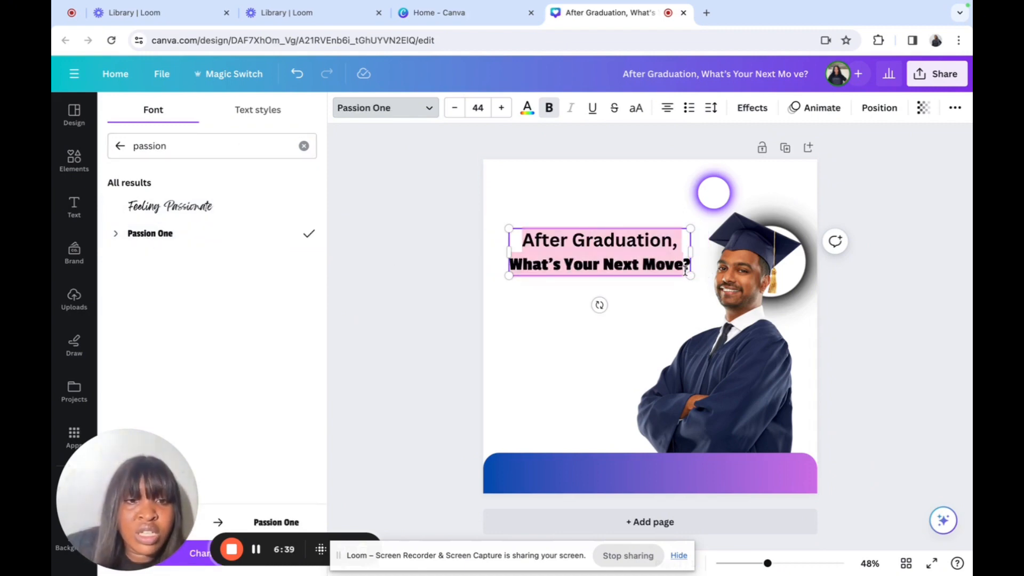
pyautogui.click(247, 234)
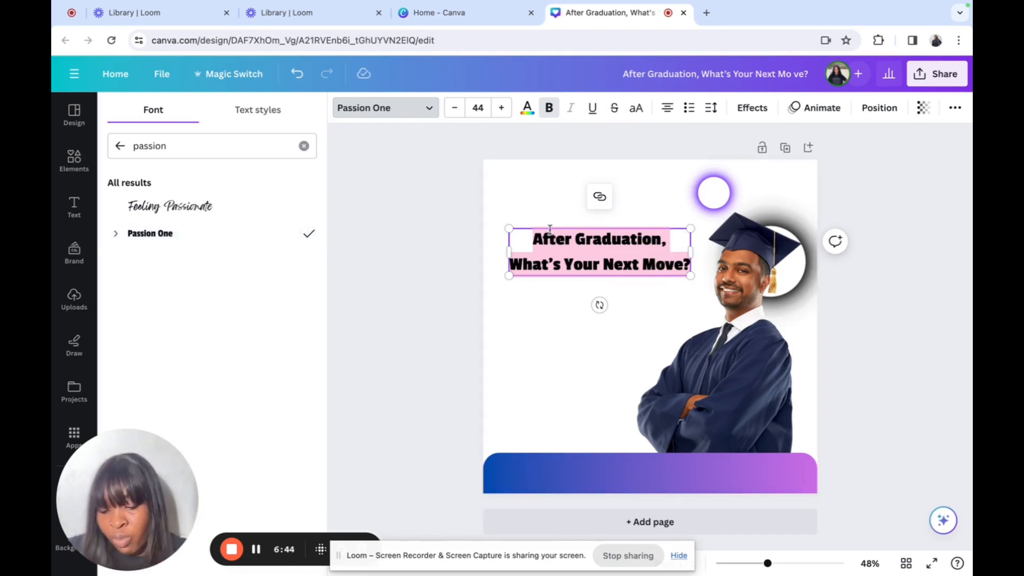
pyautogui.click(526, 110)
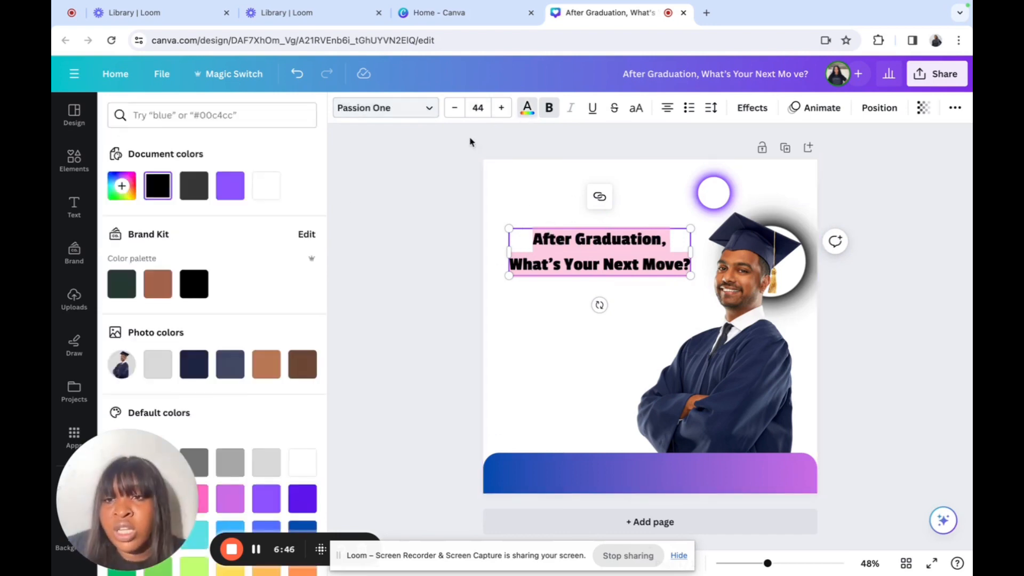
# Step: Colour the heading text deep purple using hex 671b7b
pyautogui.click(242, 115)
pyautogui.write('671b7b')
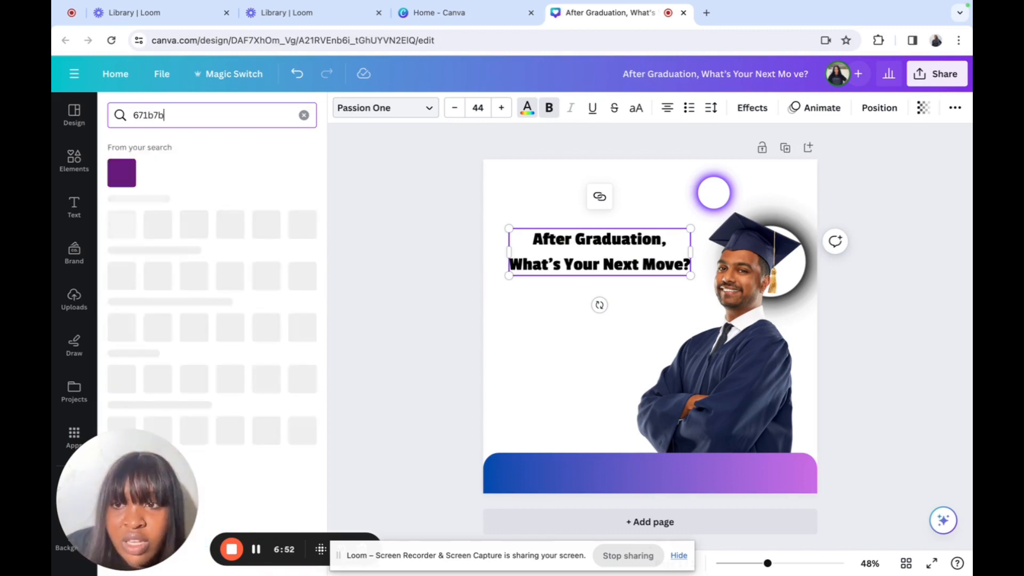
pyautogui.click(122, 173)
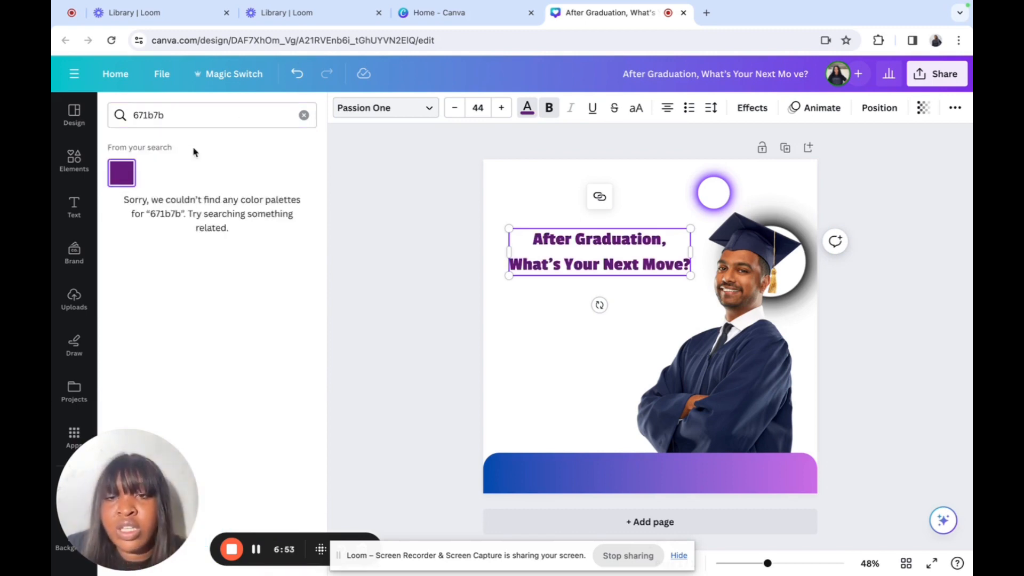
pyautogui.click(304, 114)
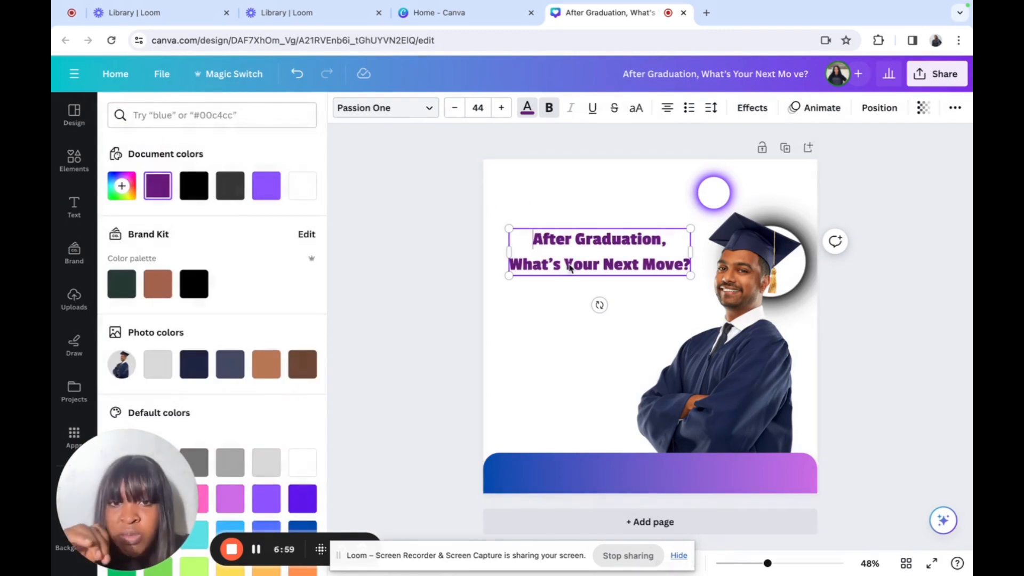
pyautogui.moveTo(532, 240); pyautogui.dragTo(689, 267)
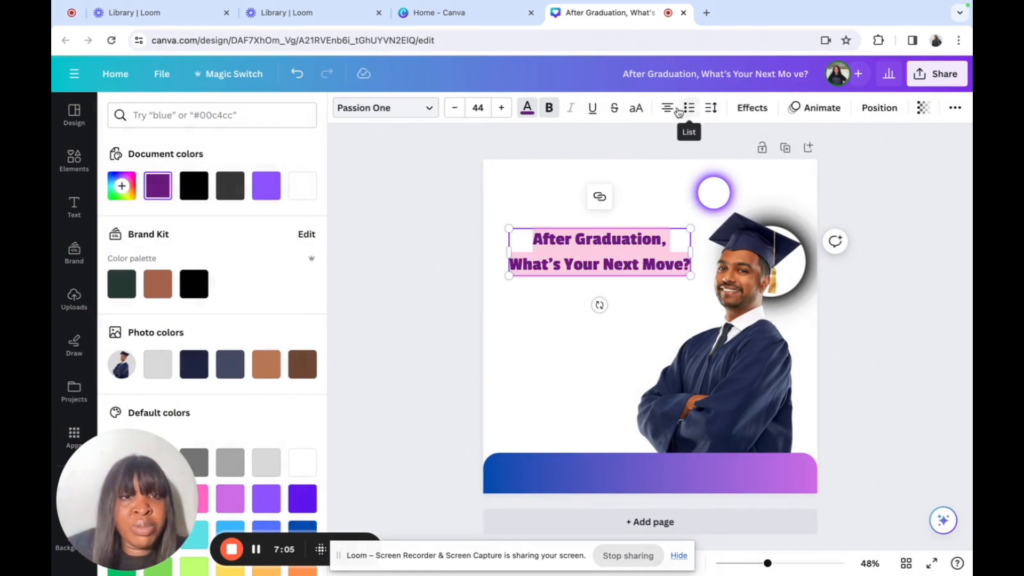
# Step: Tighten the heading's line spacing to 1.18 and left-align it
pyautogui.click(711, 108)
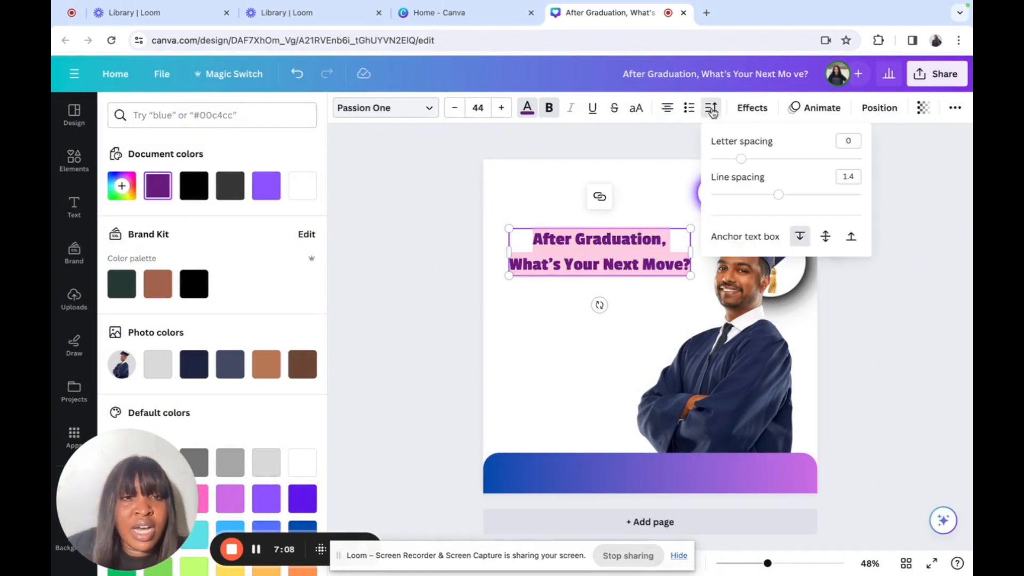
pyautogui.moveTo(778, 196); pyautogui.dragTo(763, 195)
pyautogui.click(667, 108)
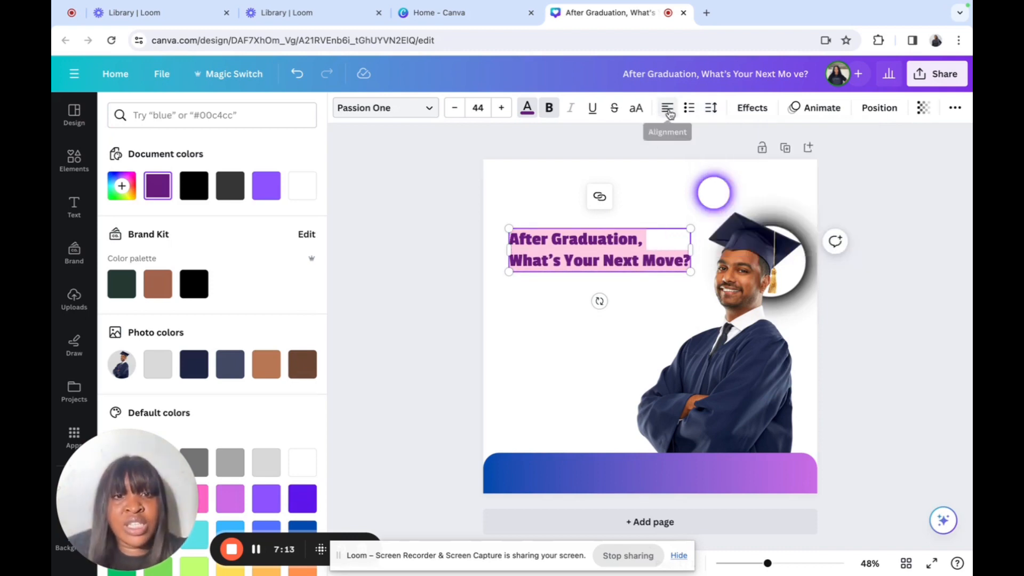
# Step: Shift the heading slightly left and enlarge it to size 46.4
pyautogui.click(590, 349)
pyautogui.click(627, 267)
pyautogui.moveTo(627, 267); pyautogui.dragTo(613, 269)
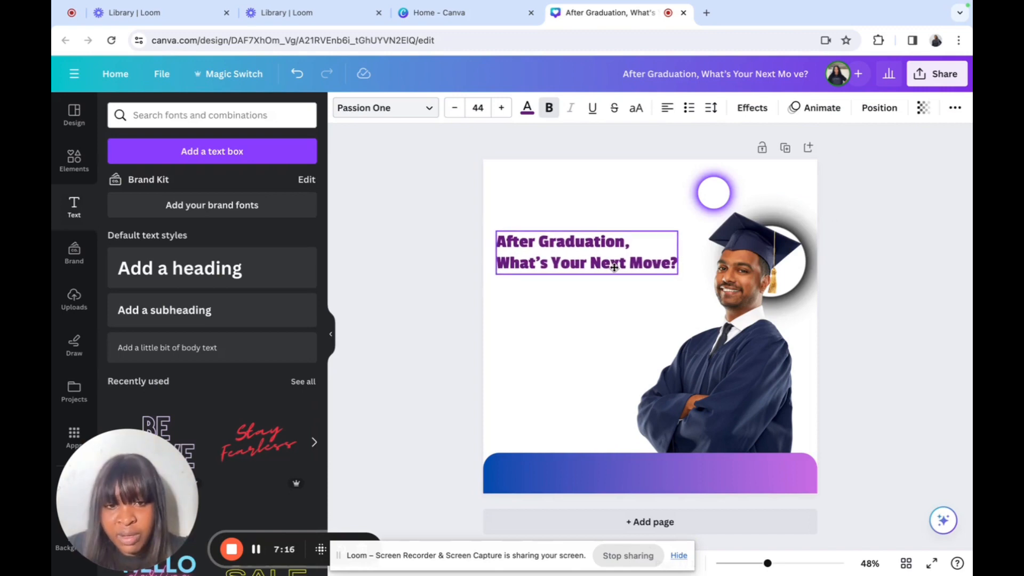
pyautogui.moveTo(678, 274)
pyautogui.mouseDown()
pyautogui.moveTo(696, 279)
pyautogui.moveTo(688, 277)
pyautogui.mouseUp()
pyautogui.click(657, 180)
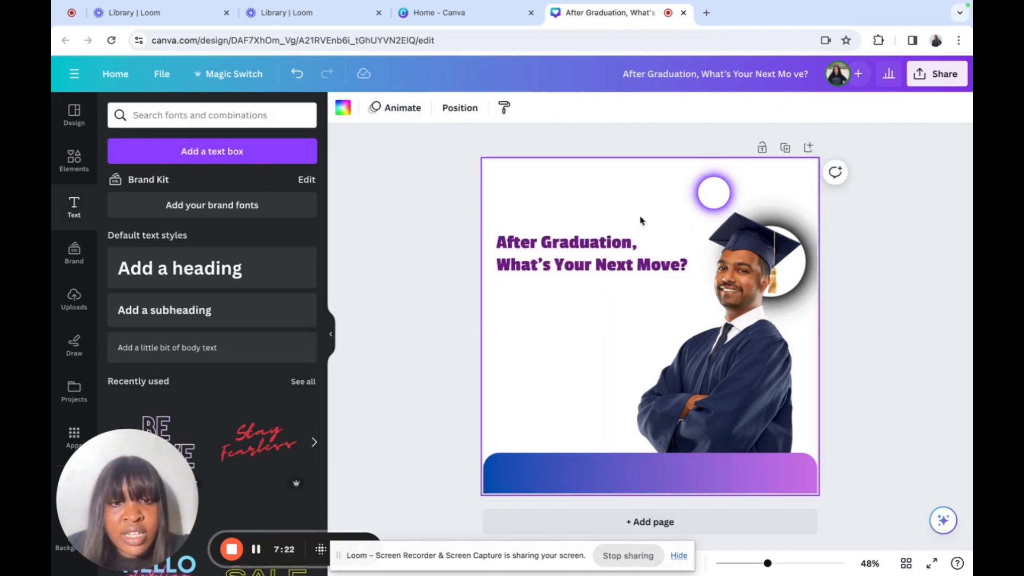
pyautogui.moveTo(627, 253); pyautogui.dragTo(622, 256)
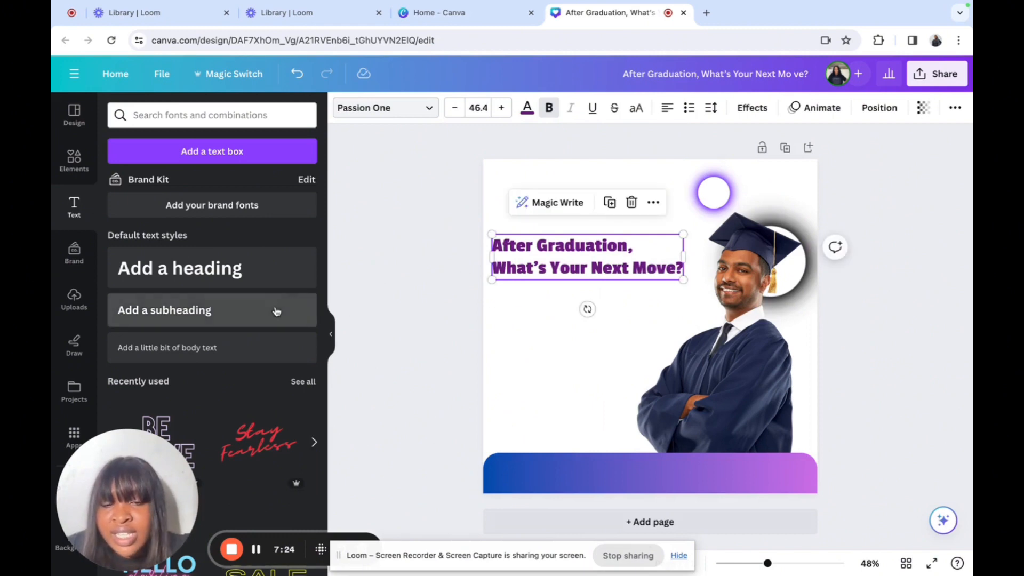
# Step: Add a size 32.5 subheading box under the heading, aligned to its left edge
pyautogui.moveTo(274, 311); pyautogui.dragTo(622, 301)
pyautogui.moveTo(489, 278); pyautogui.dragTo(536, 284)
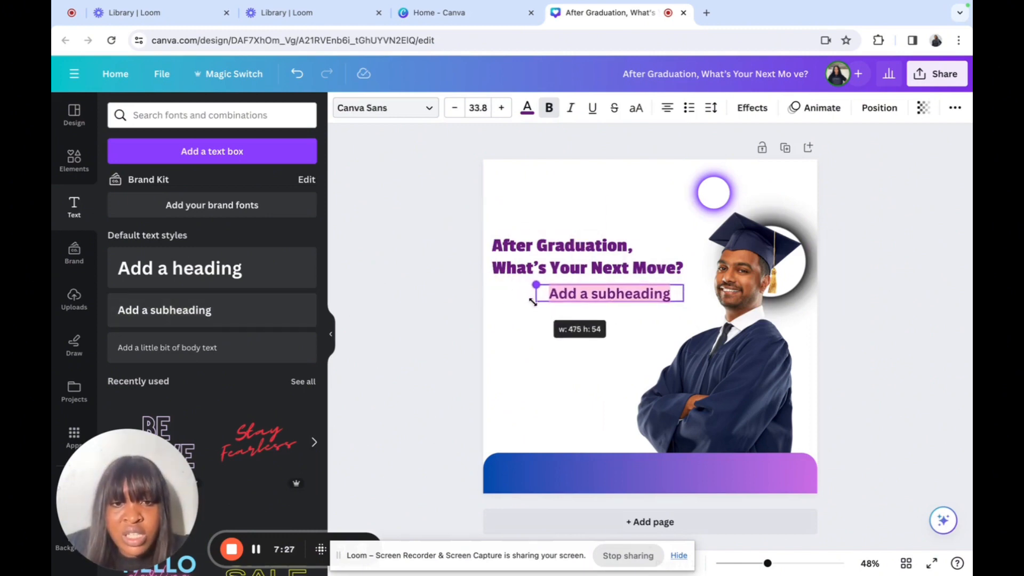
pyautogui.moveTo(620, 331); pyautogui.dragTo(574, 354)
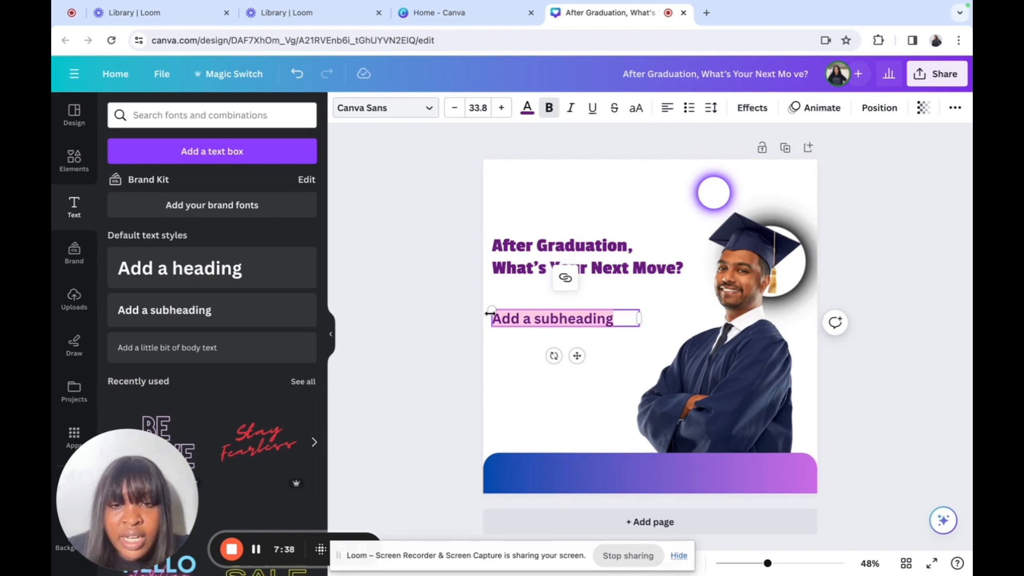
pyautogui.moveTo(493, 308); pyautogui.dragTo(497, 309)
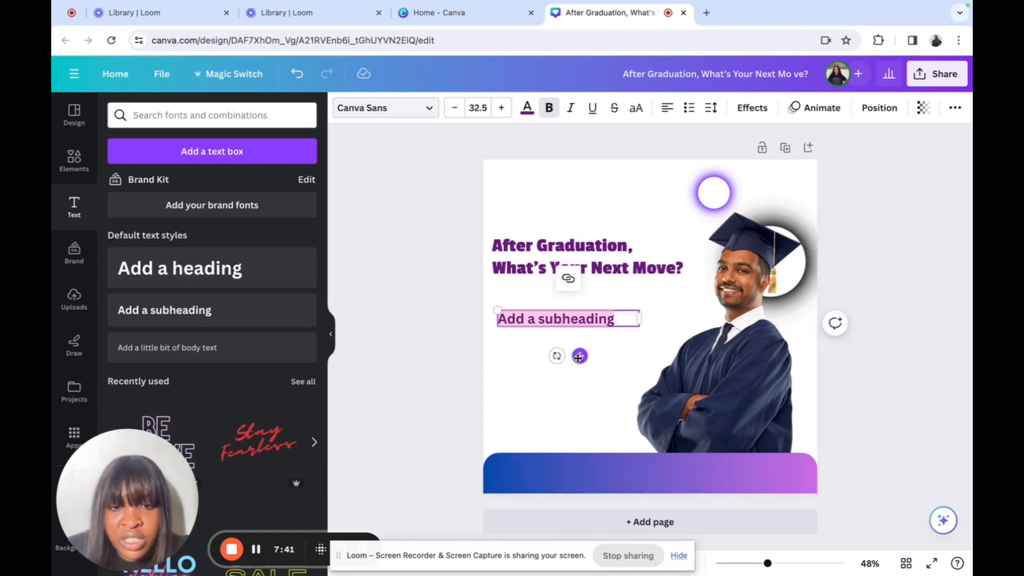
pyautogui.moveTo(579, 357); pyautogui.dragTo(574, 356)
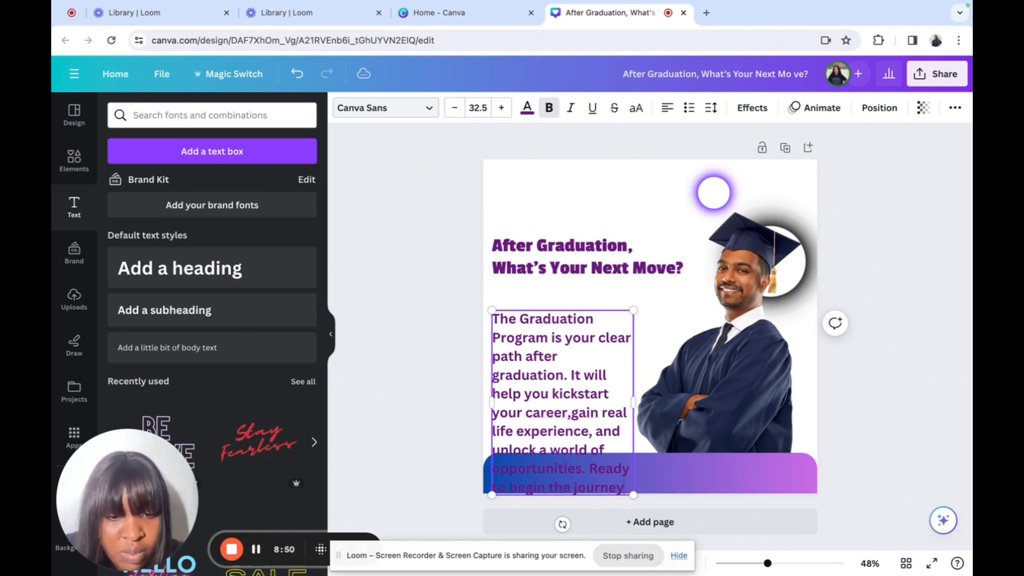
# Step: Select the whole Graduation Program paragraph text
pyautogui.moveTo(493, 318); pyautogui.dragTo(632, 487)
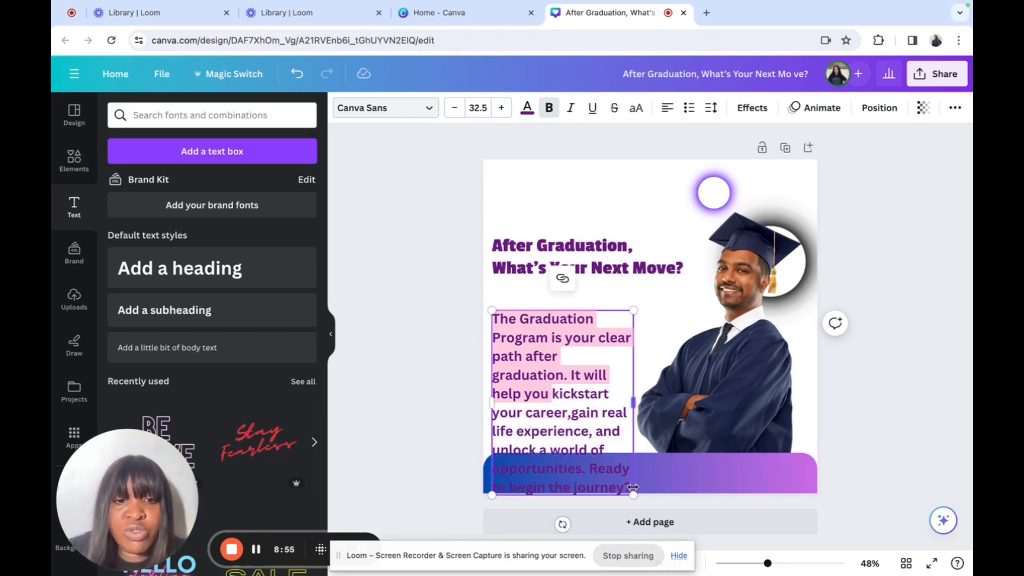
pyautogui.click(570, 442)
pyautogui.moveTo(493, 316); pyautogui.dragTo(633, 485)
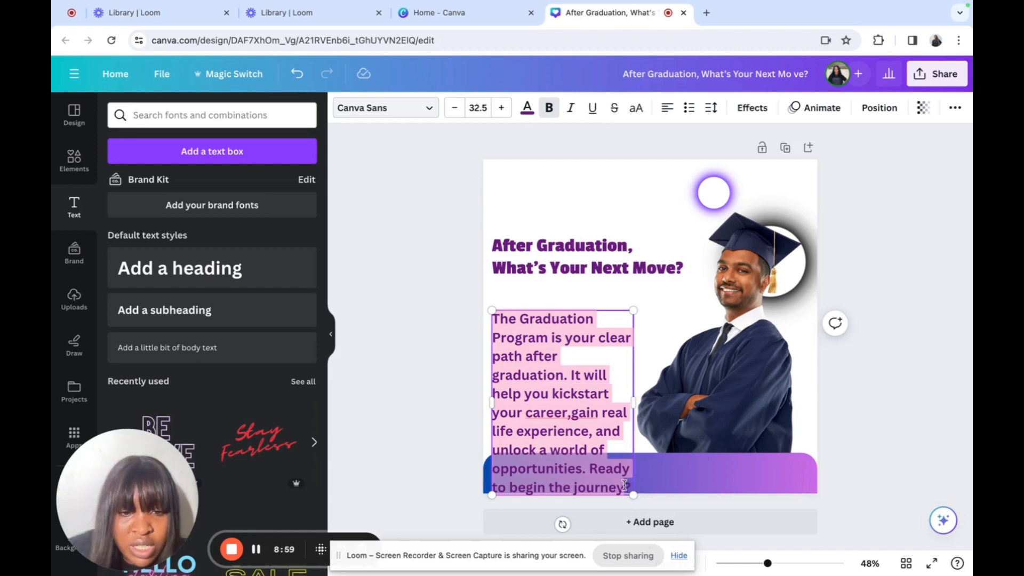
# Step: Set the paragraph to size 18 and widen its box to wrap in five lines
pyautogui.click(478, 108)
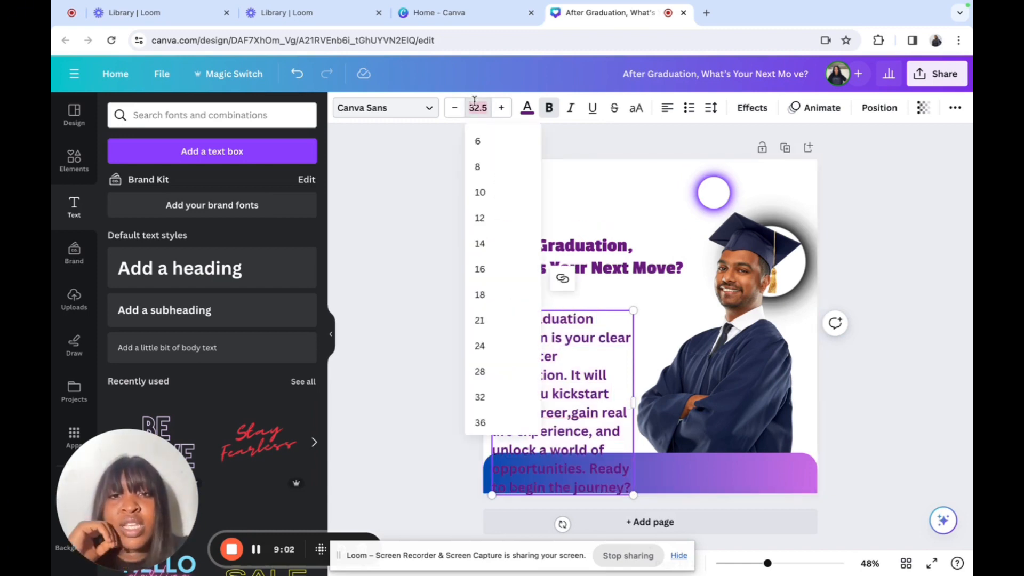
pyautogui.click(487, 302)
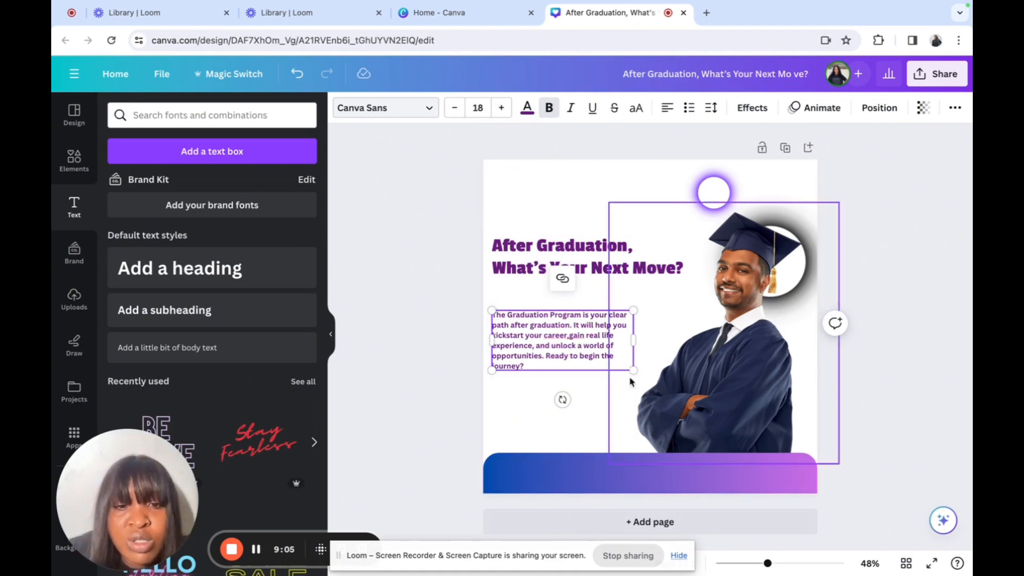
pyautogui.moveTo(633, 340); pyautogui.dragTo(664, 353)
# Step: Move the paragraph up so it sits just beneath the heading
pyautogui.click(649, 307)
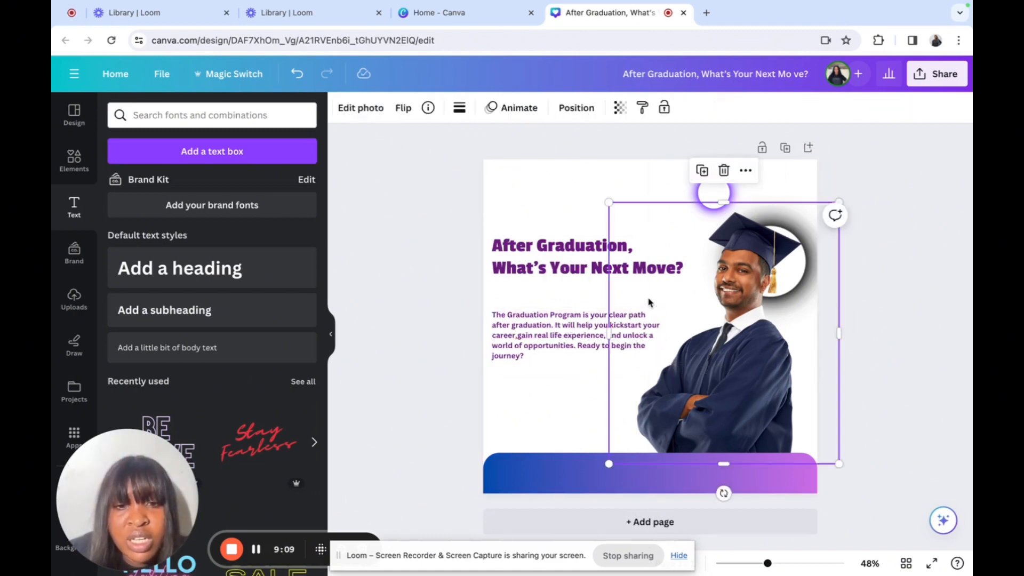
pyautogui.moveTo(592, 339); pyautogui.dragTo(588, 328)
pyautogui.moveTo(588, 328); pyautogui.dragTo(587, 323)
pyautogui.click(599, 218)
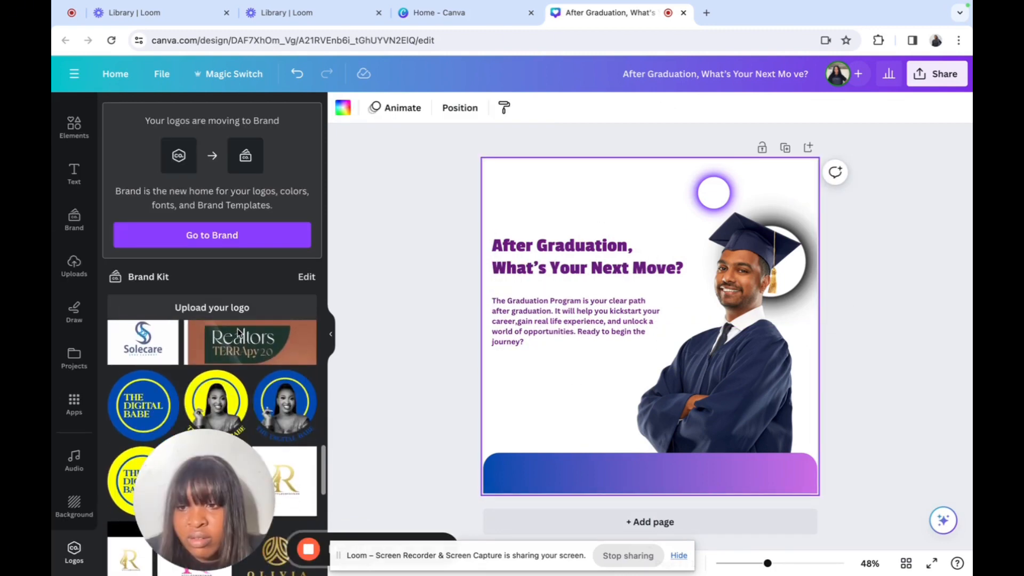
# Step: Add the circular blue-and-yellow logo, shrunk small, in the post's top-left corner
pyautogui.click(156, 398)
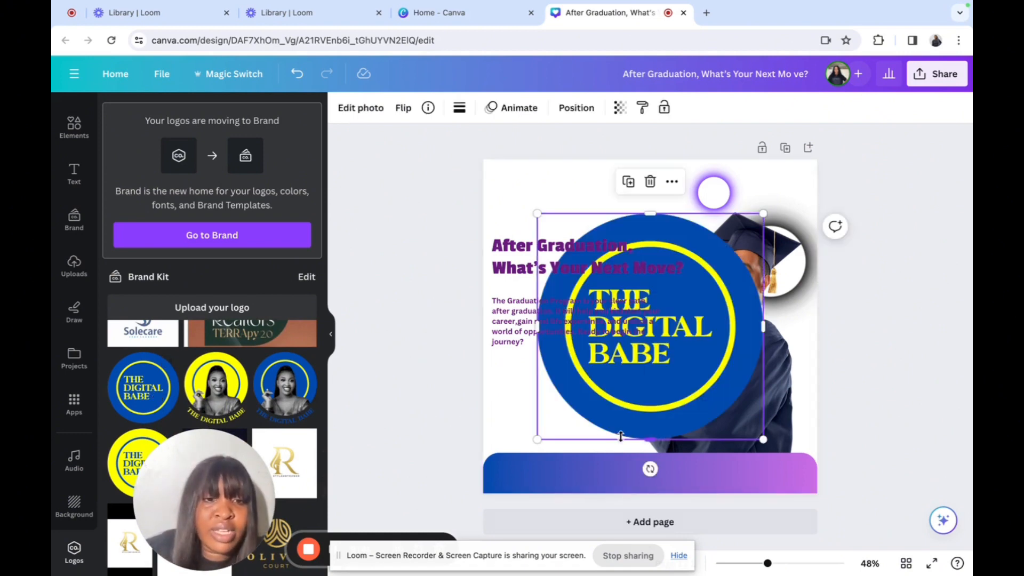
pyautogui.moveTo(759, 442); pyautogui.dragTo(530, 245)
pyautogui.click(640, 200)
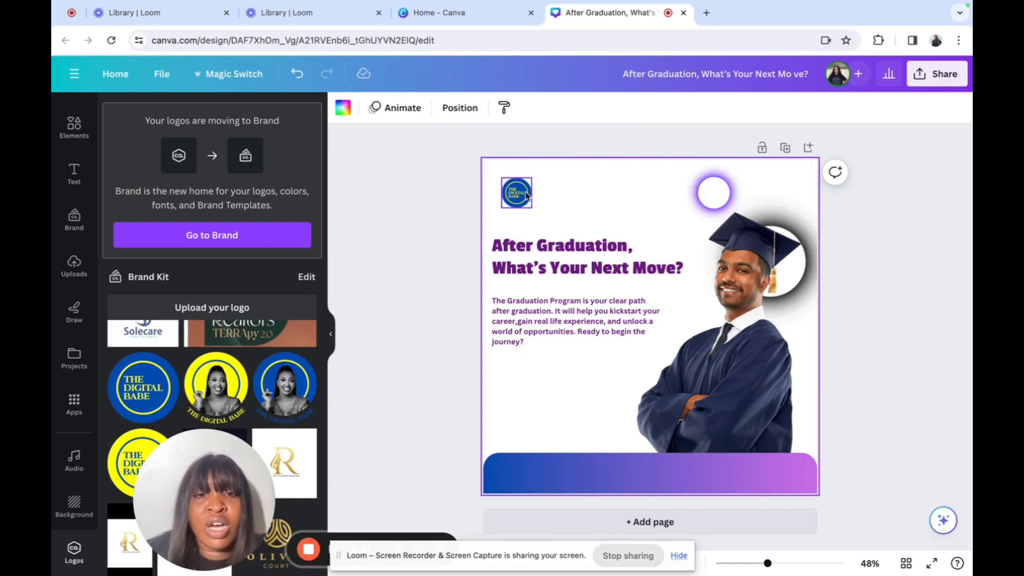
pyautogui.moveTo(526, 196); pyautogui.dragTo(527, 198)
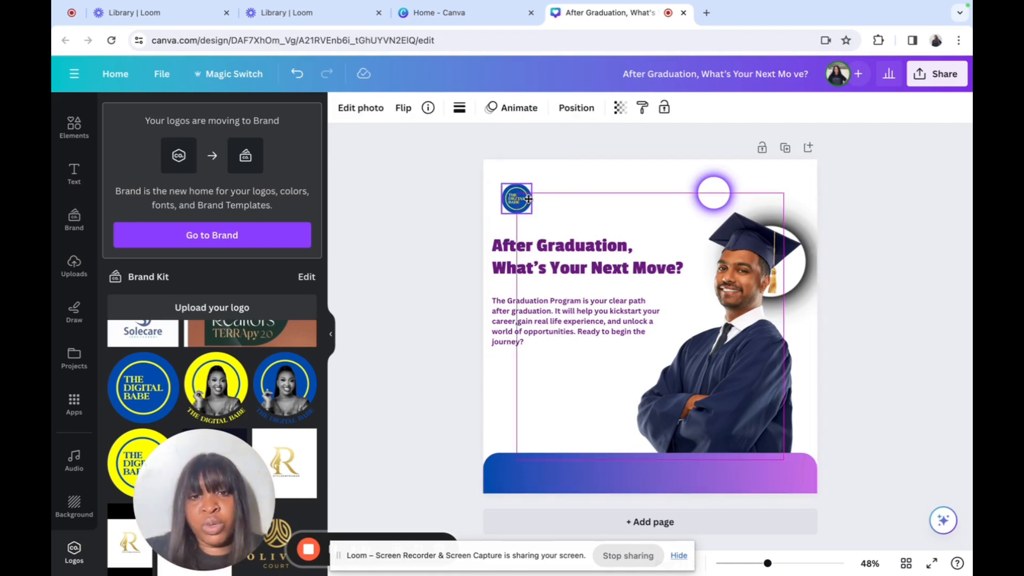
pyautogui.moveTo(528, 199); pyautogui.dragTo(528, 198)
pyautogui.click(612, 178)
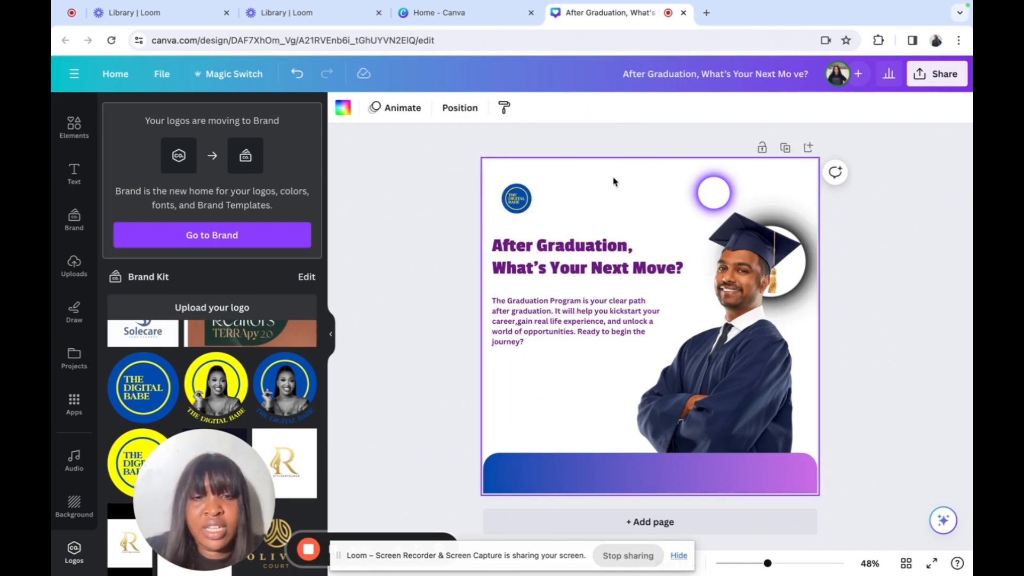
# Step: Nudge the paragraph up, even the heading, and move the logo up and left
pyautogui.click(582, 306)
pyautogui.moveTo(582, 302); pyautogui.dragTo(585, 302)
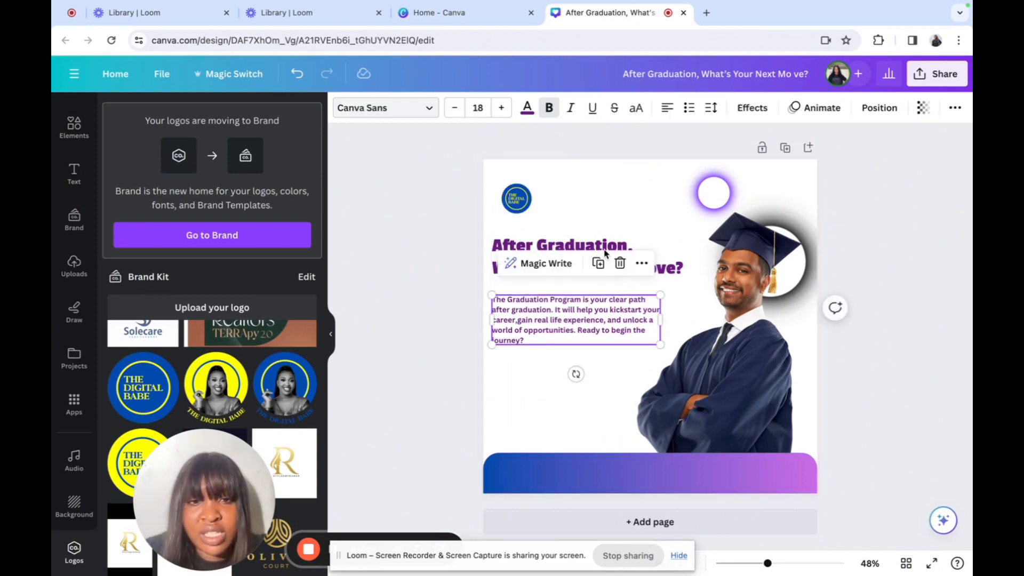
pyautogui.click(606, 246)
pyautogui.moveTo(606, 246); pyautogui.dragTo(606, 247)
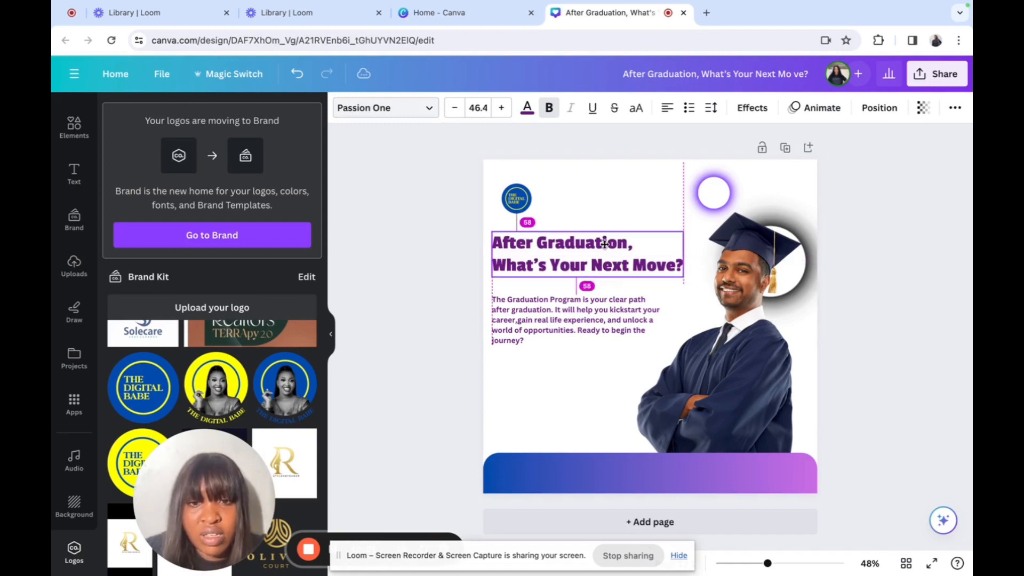
pyautogui.click(644, 179)
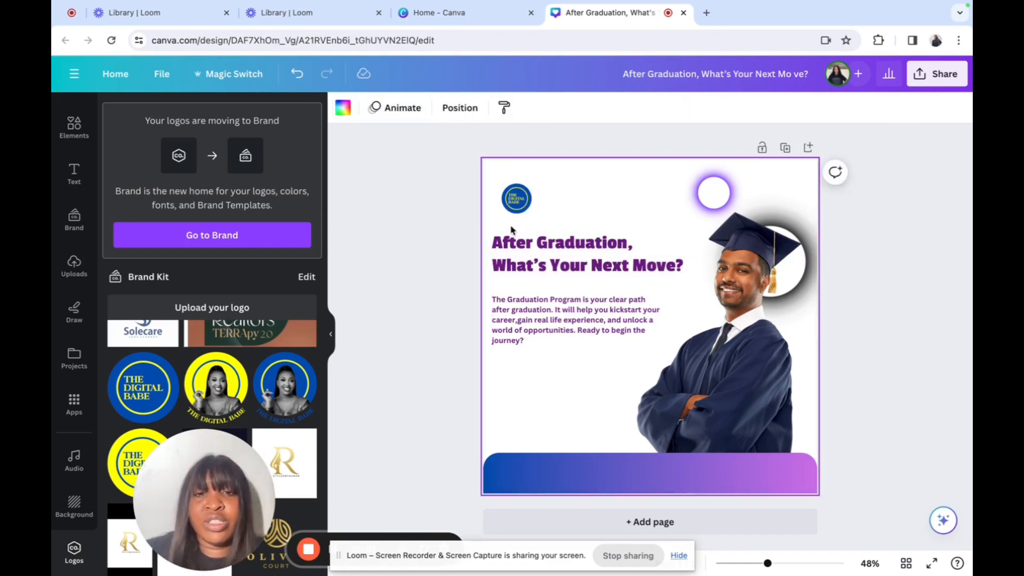
pyautogui.click(512, 209)
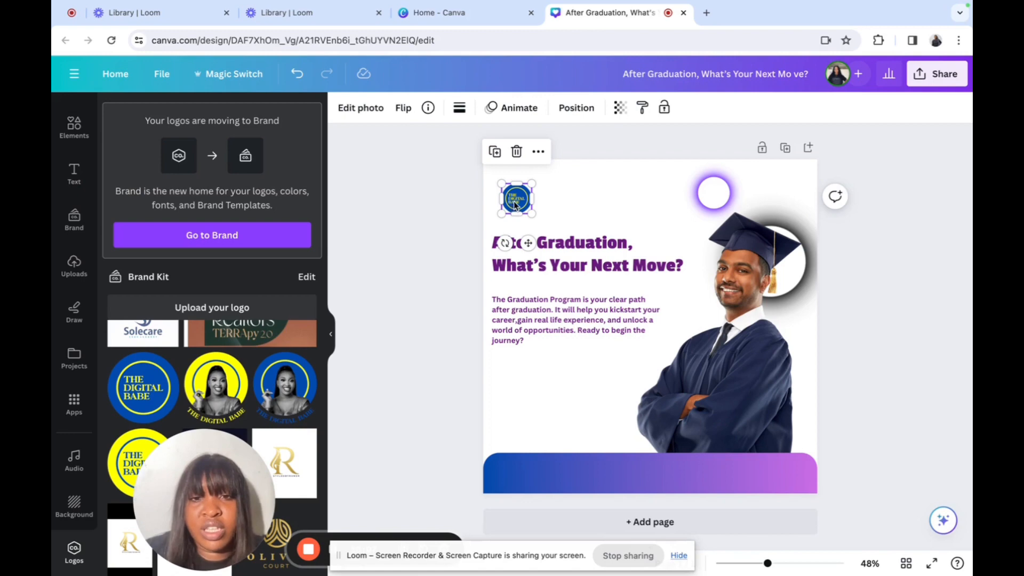
pyautogui.moveTo(515, 205); pyautogui.dragTo(508, 197)
pyautogui.click(618, 198)
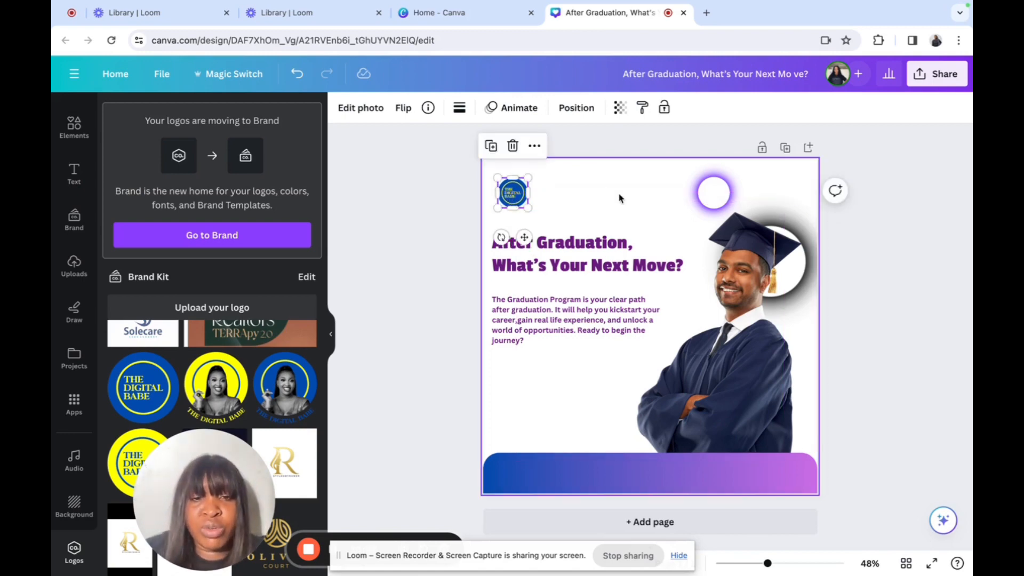
pyautogui.click(589, 306)
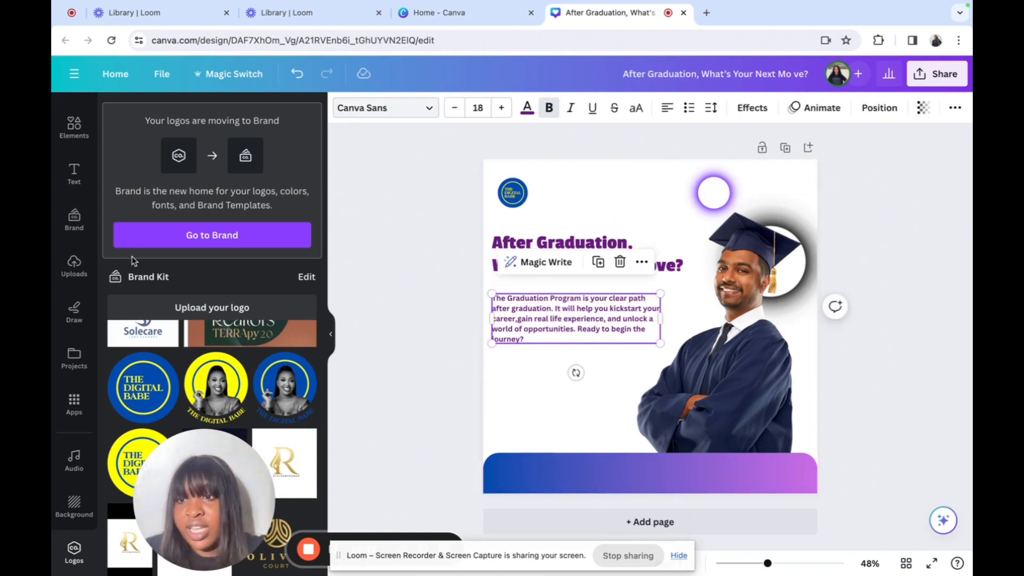
# Step: Add a size 30.6 subheading text box below the paragraph
pyautogui.click(70, 183)
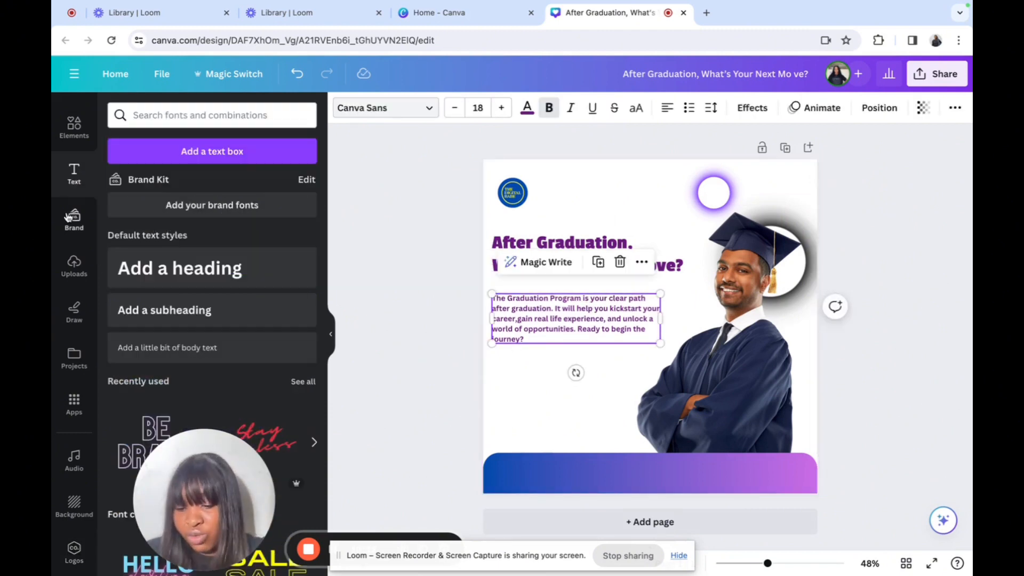
pyautogui.click(188, 317)
pyautogui.moveTo(660, 342); pyautogui.dragTo(609, 350)
pyautogui.moveTo(560, 393); pyautogui.dragTo(565, 414)
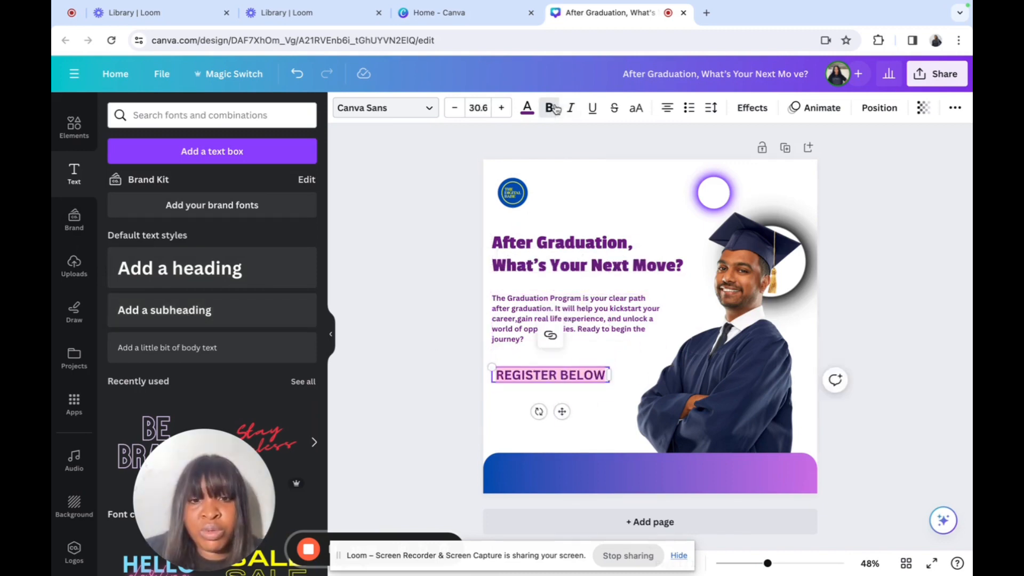
# Step: Make REGISTER BELOW bold Passion One at size 37.7 and nudge it into place
pyautogui.click(554, 109)
pyautogui.click(556, 110)
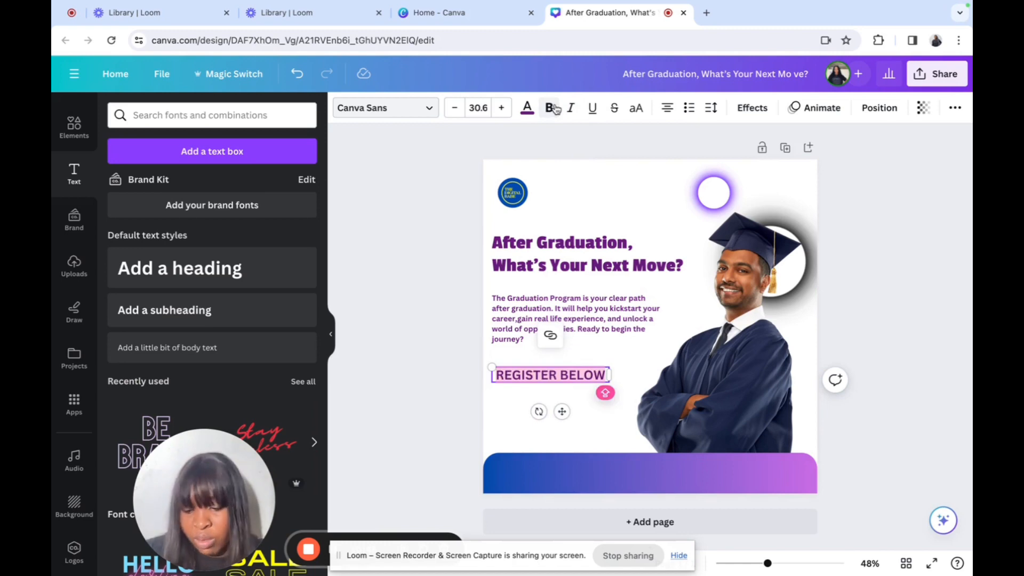
pyautogui.click(432, 107)
pyautogui.click(246, 243)
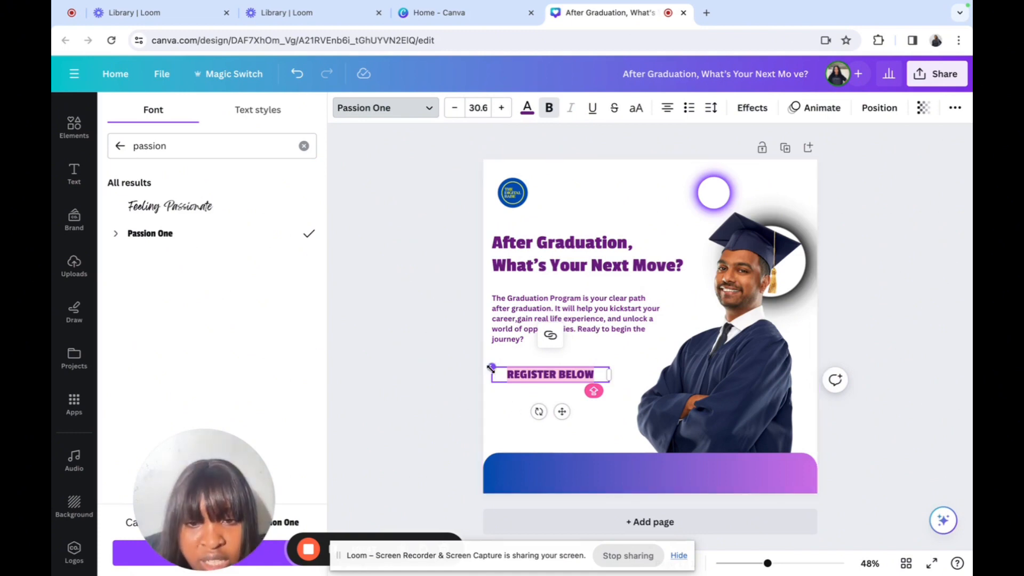
pyautogui.moveTo(491, 367); pyautogui.dragTo(465, 363)
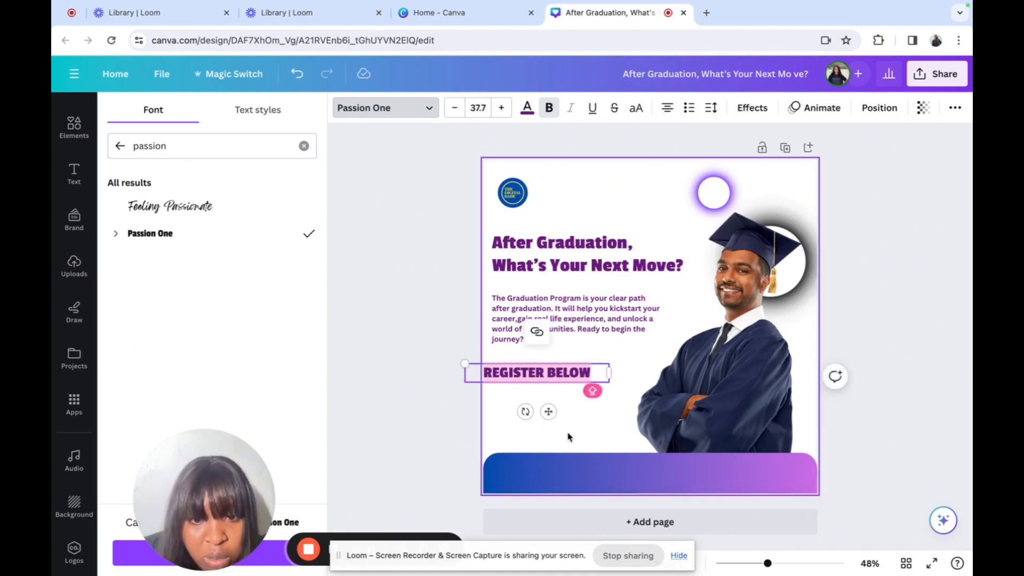
pyautogui.moveTo(549, 409)
pyautogui.mouseDown()
pyautogui.moveTo(567, 409)
pyautogui.moveTo(557, 409)
pyautogui.mouseUp()
pyautogui.click(751, 107)
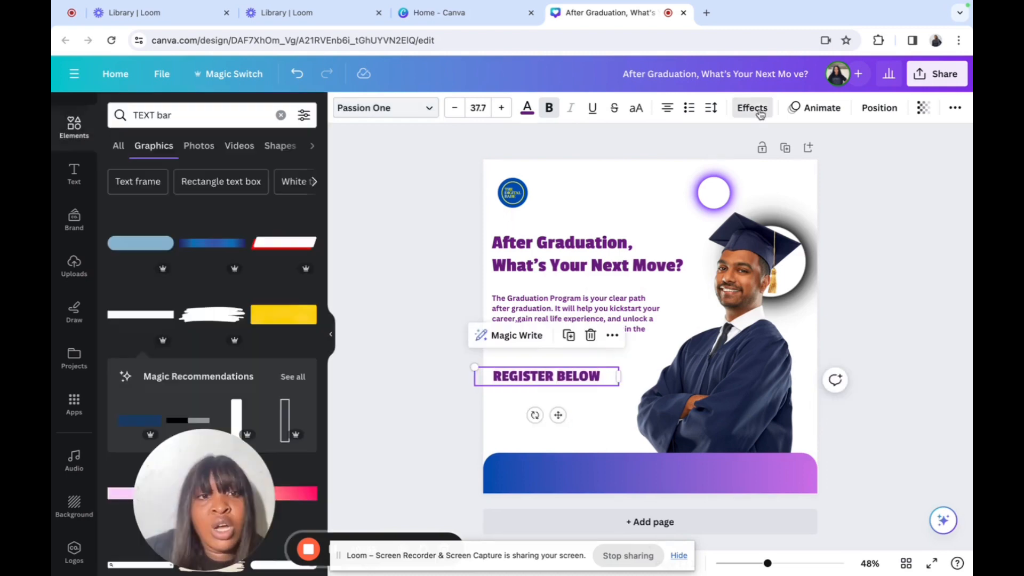
# Step: Give REGISTER BELOW a square light purple background highlight with spread about 12
pyautogui.scroll(-1, 211, 357)
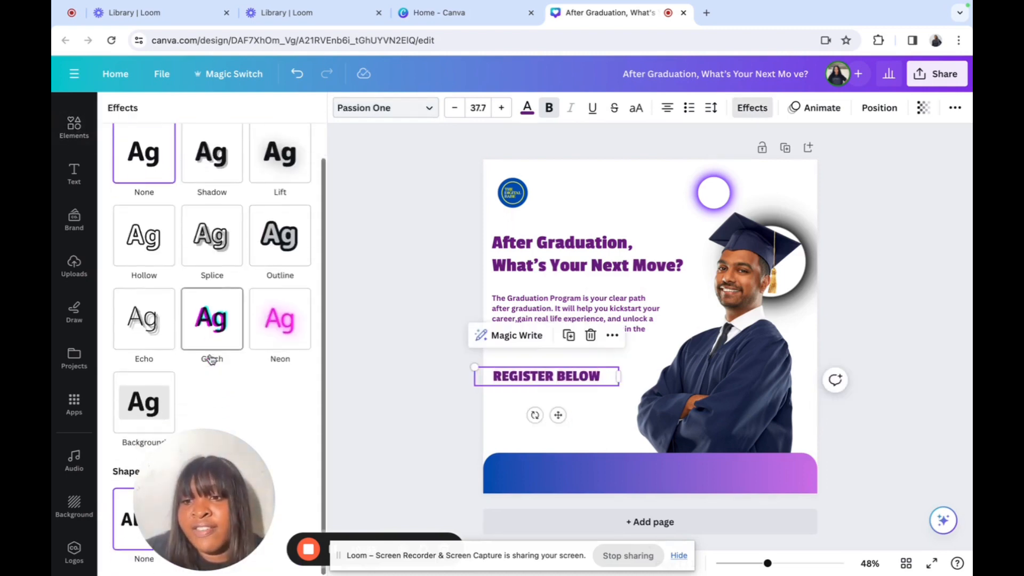
pyautogui.click(153, 410)
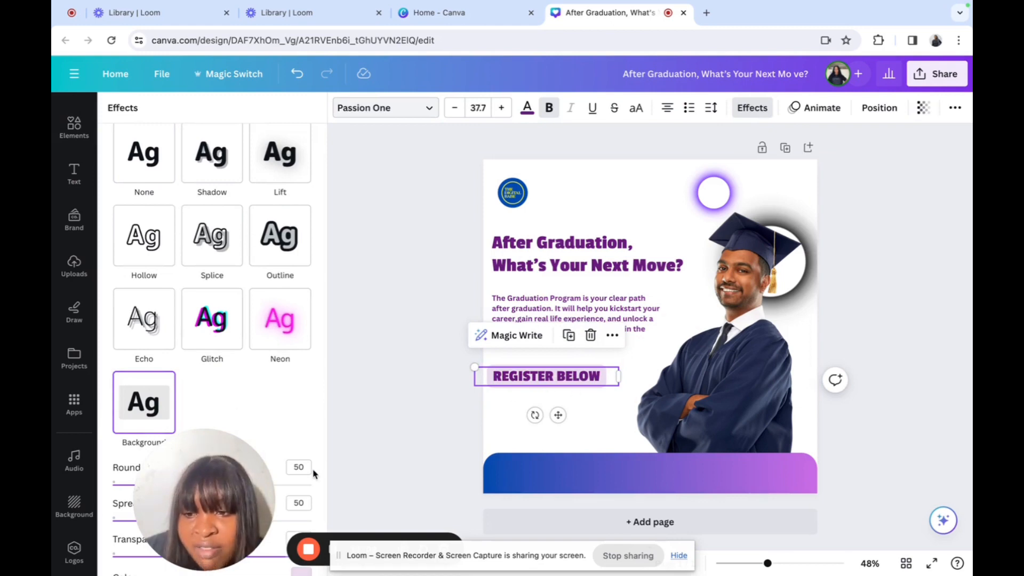
pyautogui.scroll(-3, 266, 418)
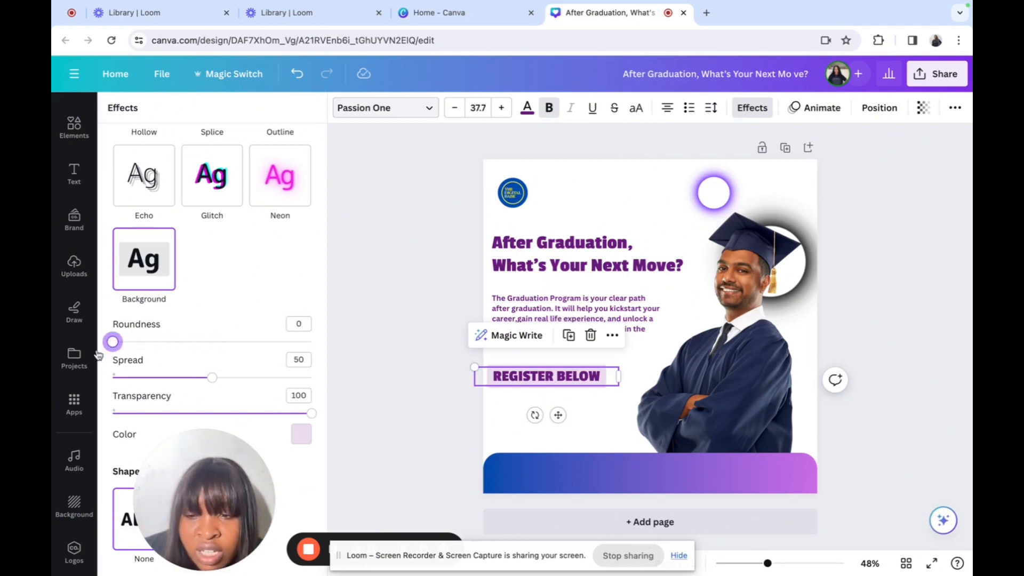
pyautogui.moveTo(209, 379); pyautogui.dragTo(162, 378)
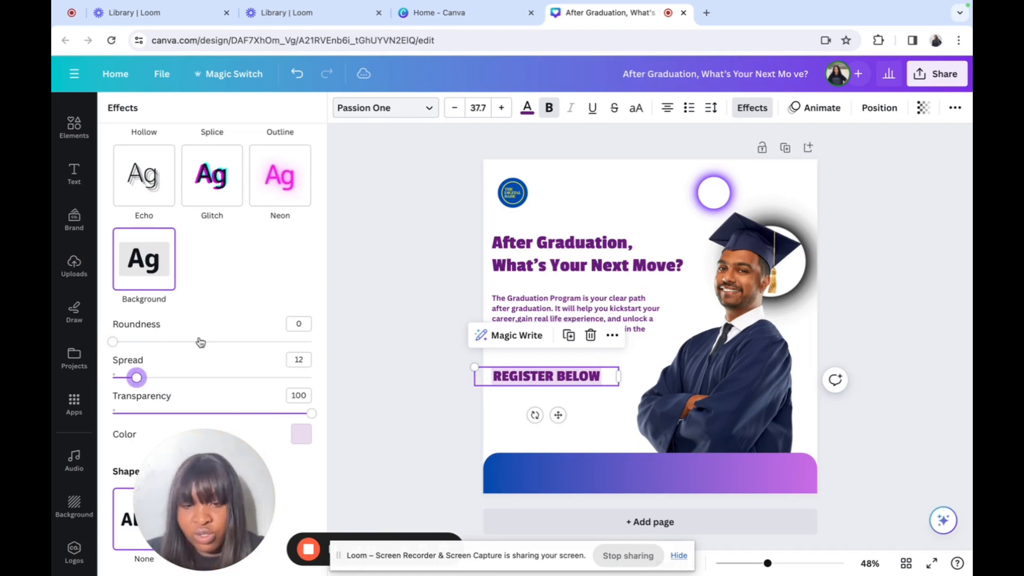
pyautogui.click(642, 425)
# Step: Left-align REGISTER BELOW with the paragraph and nudge the footer band slightly up
pyautogui.click(546, 373)
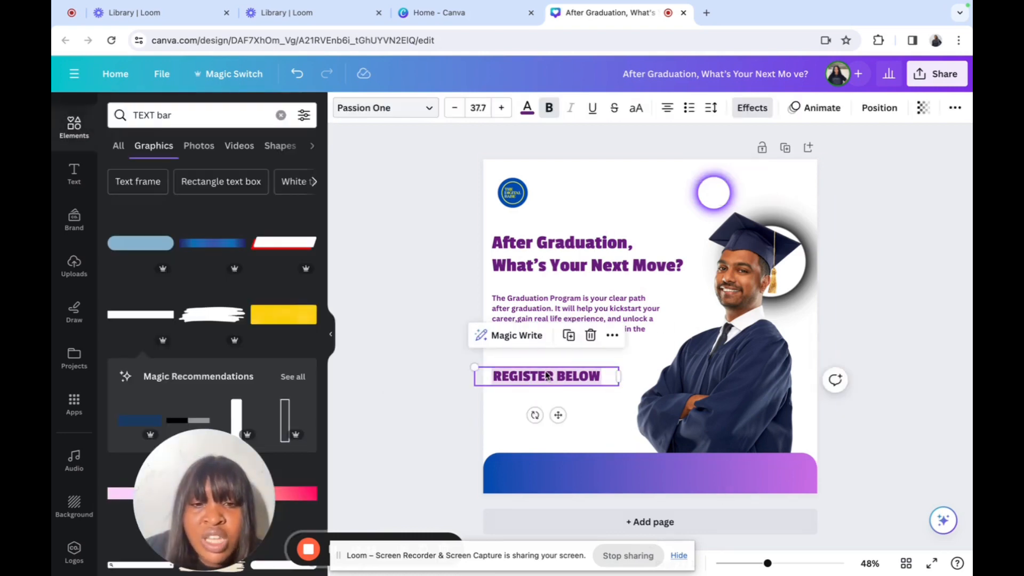
pyautogui.moveTo(546, 372)
pyautogui.mouseDown()
pyautogui.moveTo(545, 360)
pyautogui.moveTo(545, 371)
pyautogui.mouseUp()
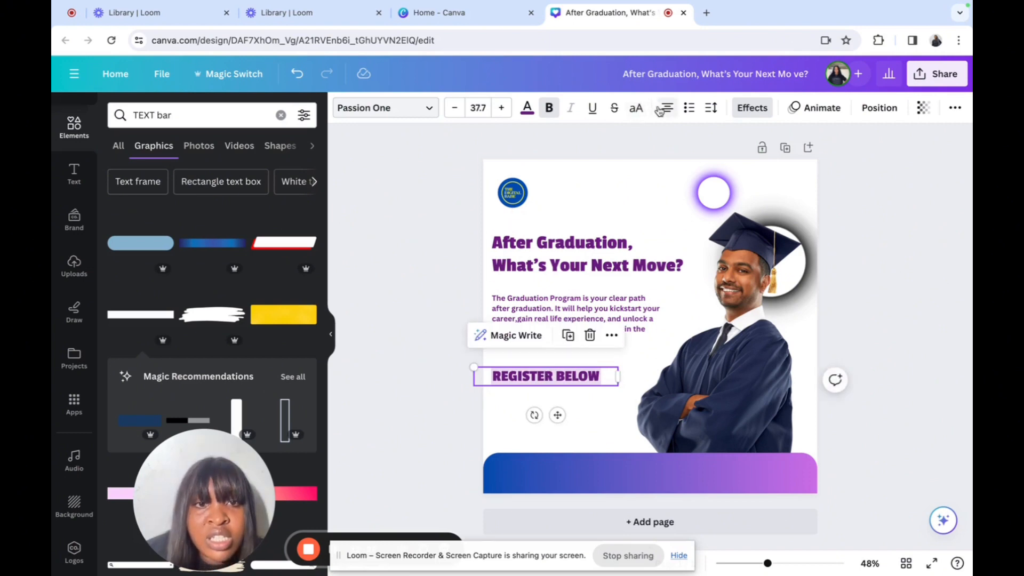
pyautogui.click(662, 109)
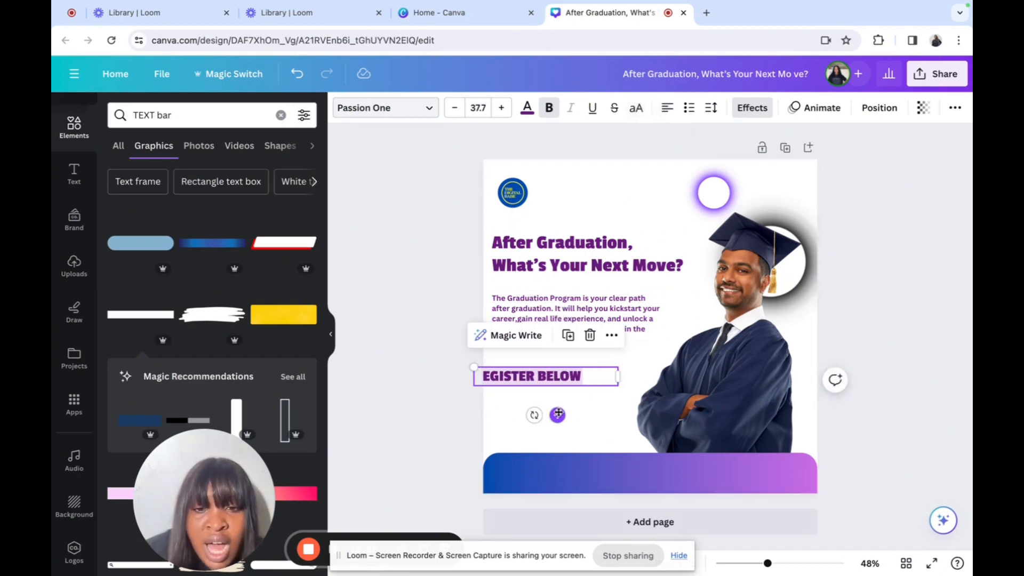
pyautogui.moveTo(558, 413); pyautogui.dragTo(574, 413)
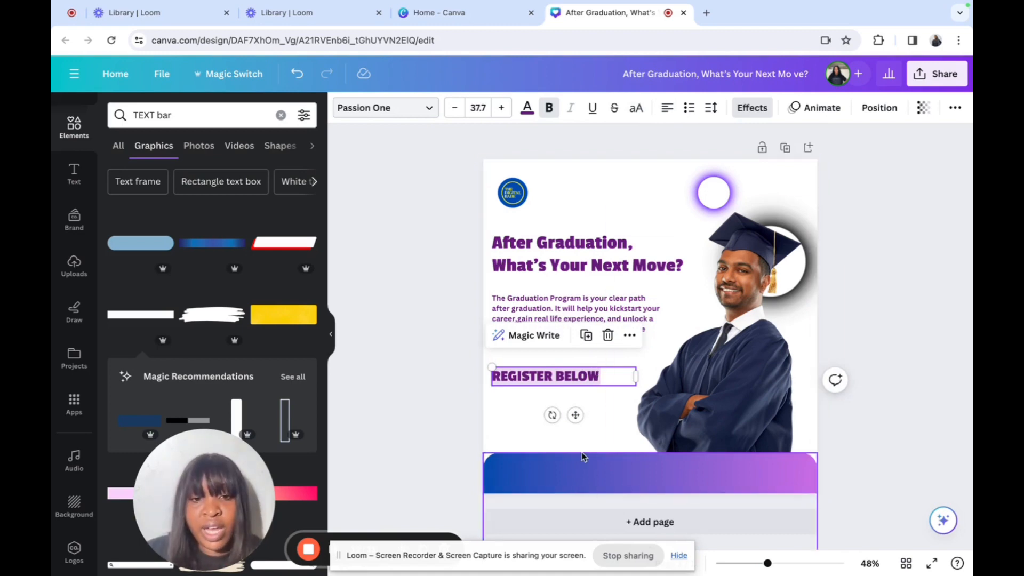
pyautogui.click(599, 427)
pyautogui.moveTo(590, 482); pyautogui.dragTo(588, 473)
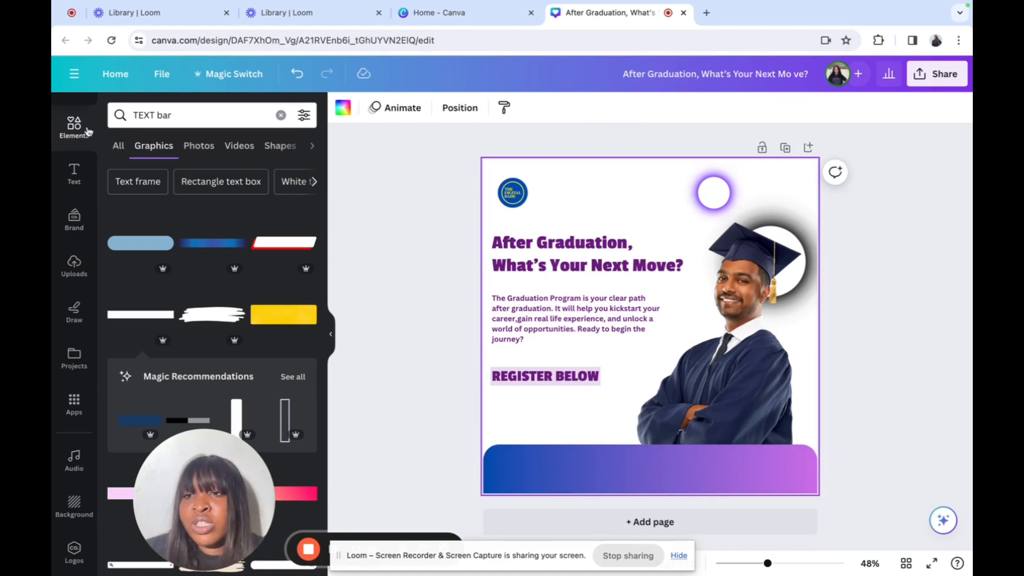
# Step: Add small Instagram and Facebook logo icons into the gradient footer band
pyautogui.click(280, 115)
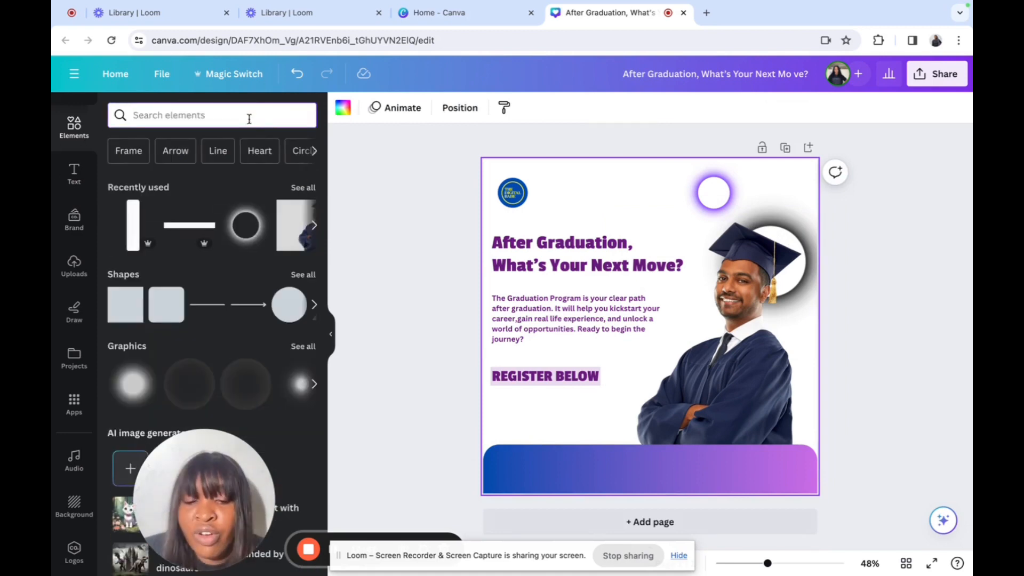
pyautogui.click(249, 118)
pyautogui.write('insta')
pyautogui.click(244, 197)
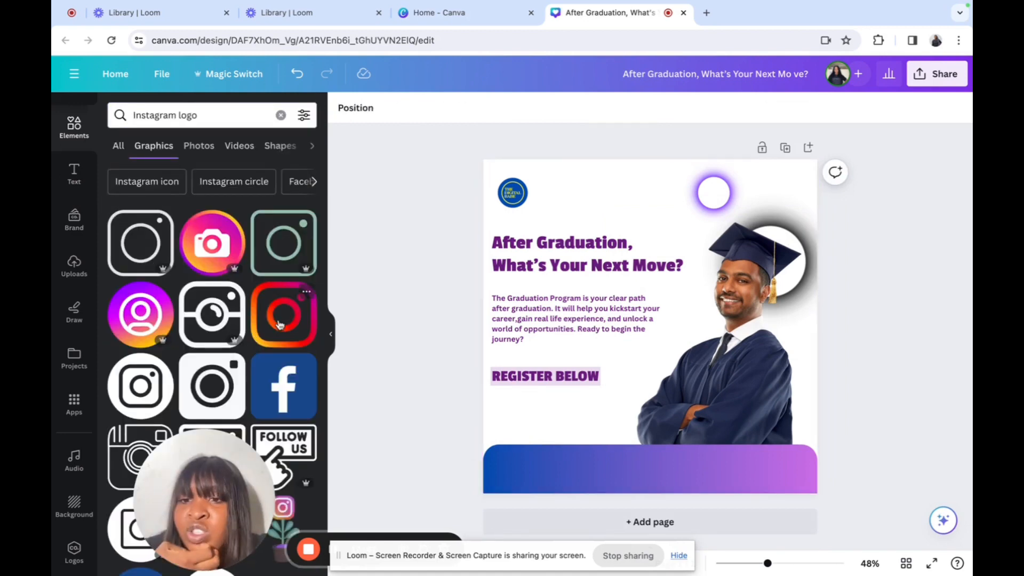
pyautogui.click(281, 320)
pyautogui.moveTo(783, 193); pyautogui.dragTo(483, 396)
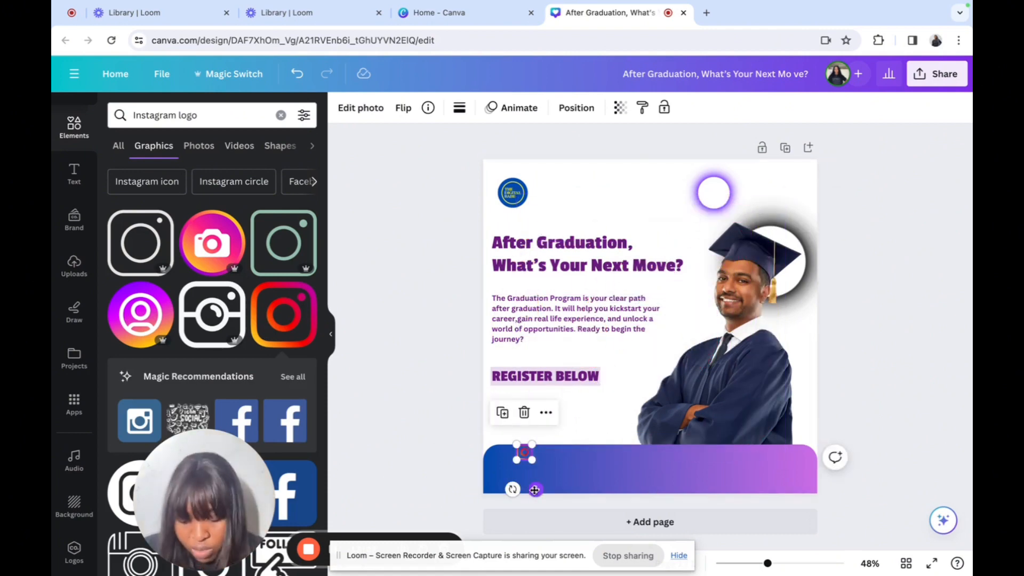
pyautogui.moveTo(534, 489); pyautogui.dragTo(535, 497)
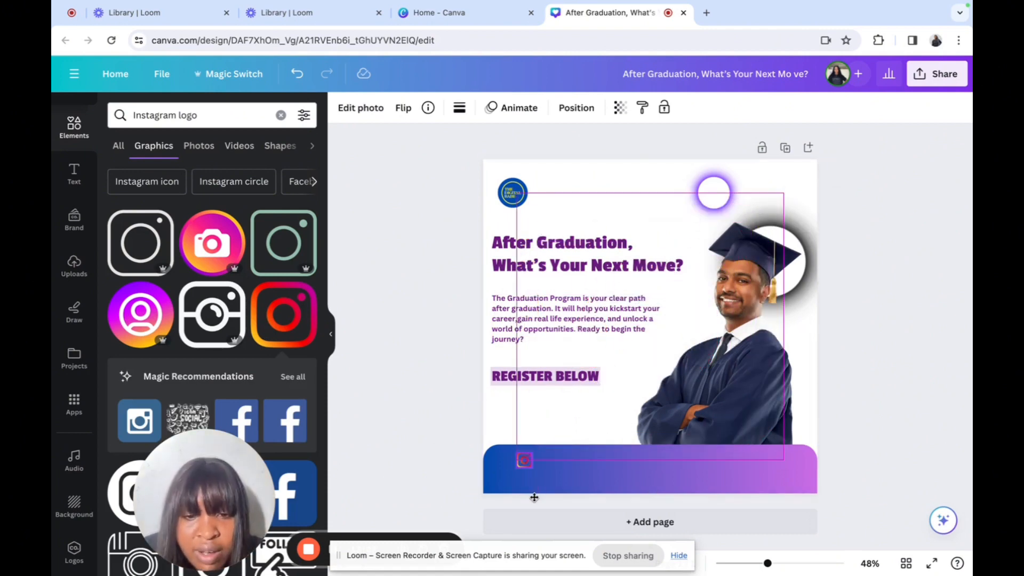
pyautogui.click(286, 425)
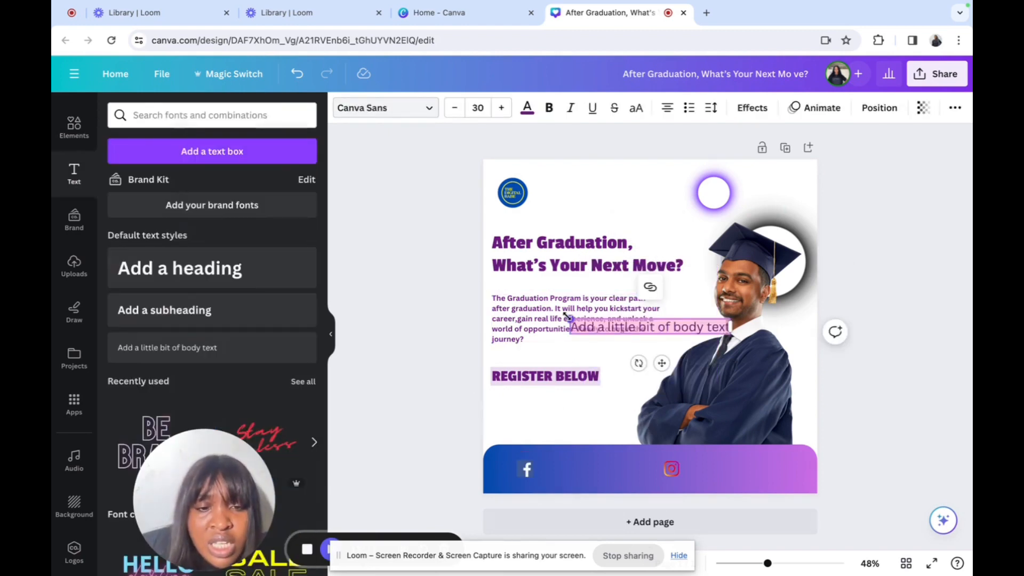
pyautogui.moveTo(566, 317); pyautogui.dragTo(679, 326)
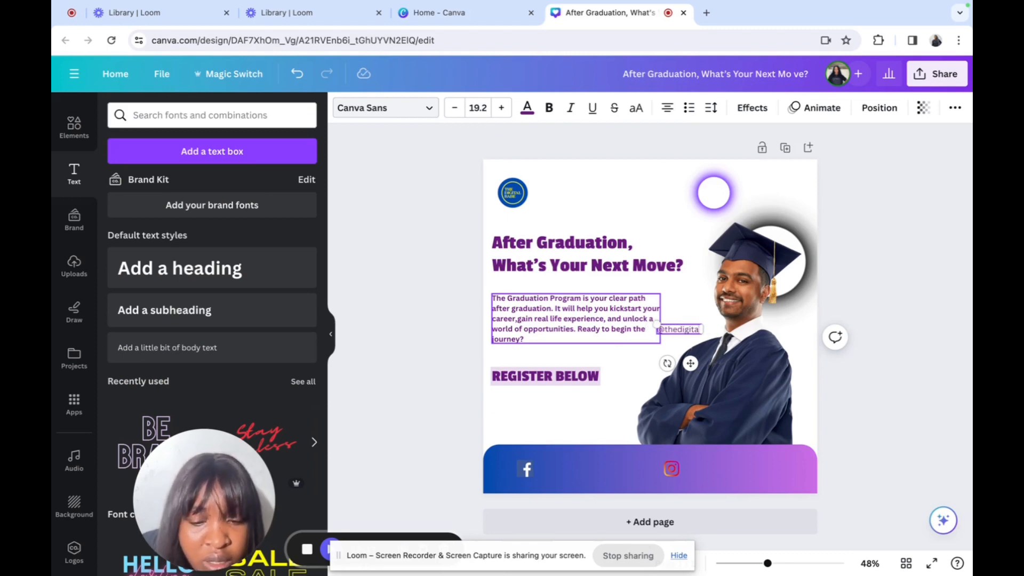
# Step: Make the social handle text bold and white, and place it beside the Facebook icon in the footer
pyautogui.doubleClick(693, 329)
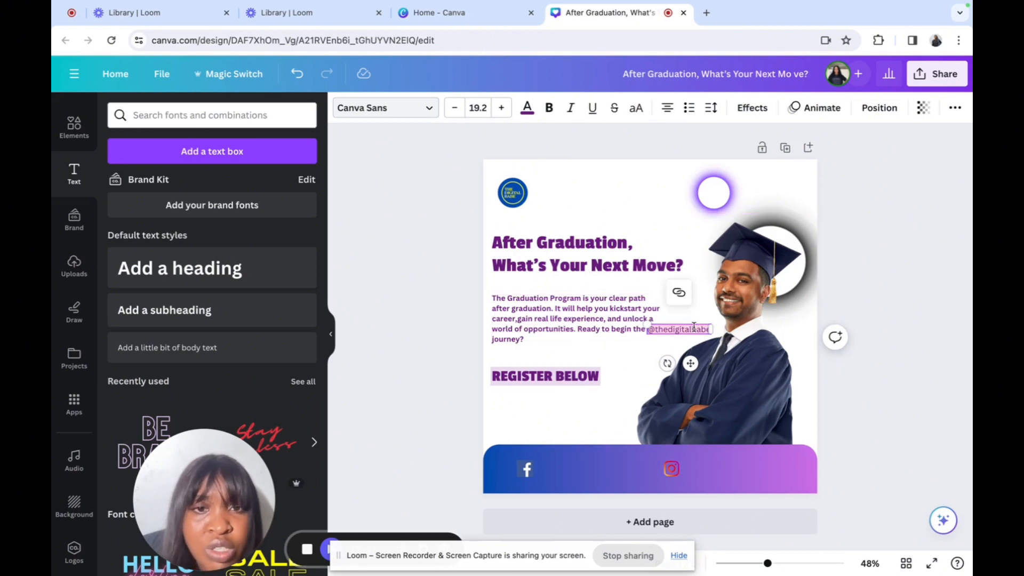
pyautogui.click(549, 108)
pyautogui.click(527, 108)
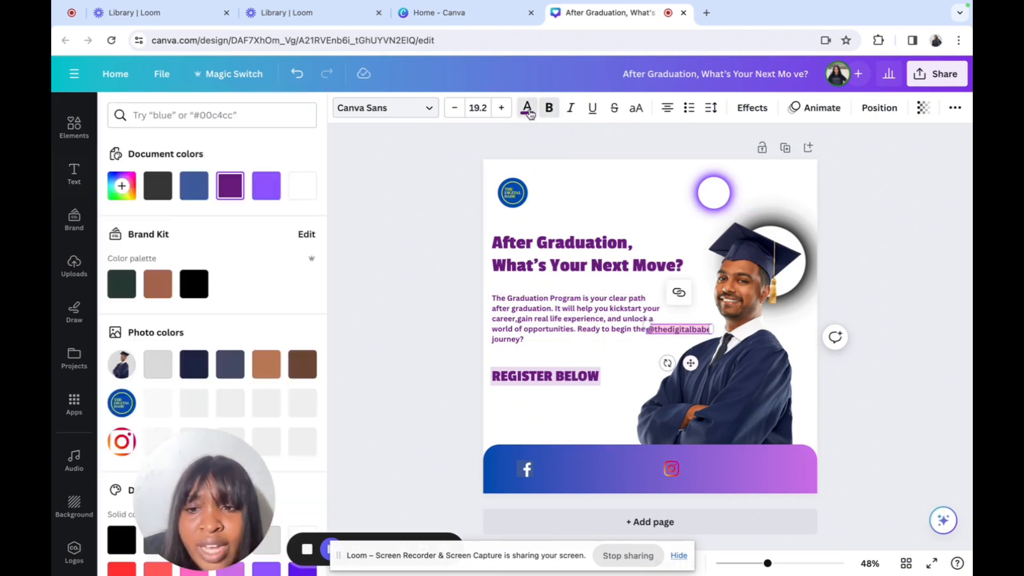
pyautogui.click(302, 186)
pyautogui.moveTo(691, 364); pyautogui.dragTo(579, 511)
pyautogui.click(633, 480)
pyautogui.click(582, 474)
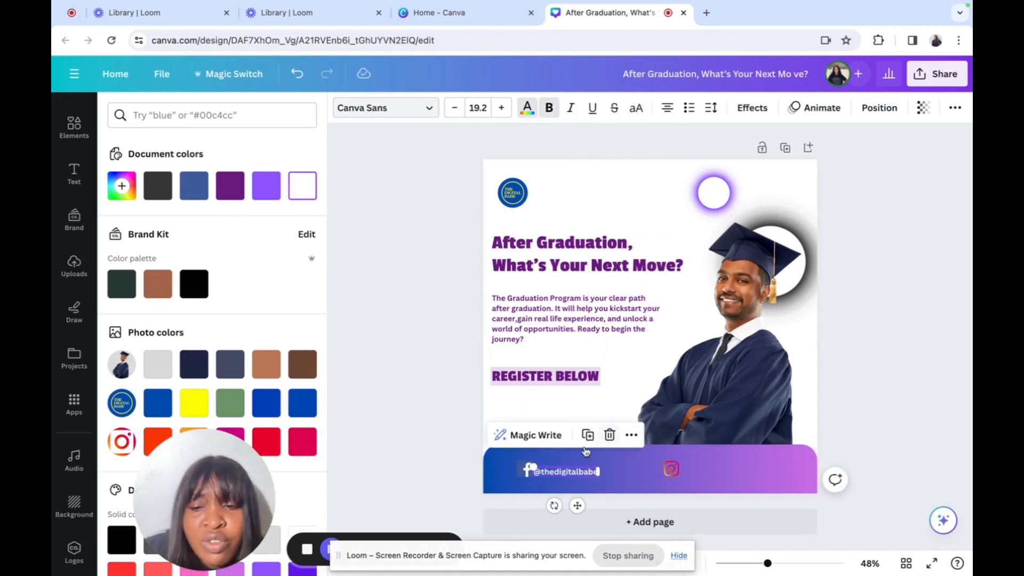
pyautogui.moveTo(576, 505); pyautogui.dragTo(679, 508)
# Step: Line up the Instagram icon with its handle text in the footer band
pyautogui.click(672, 471)
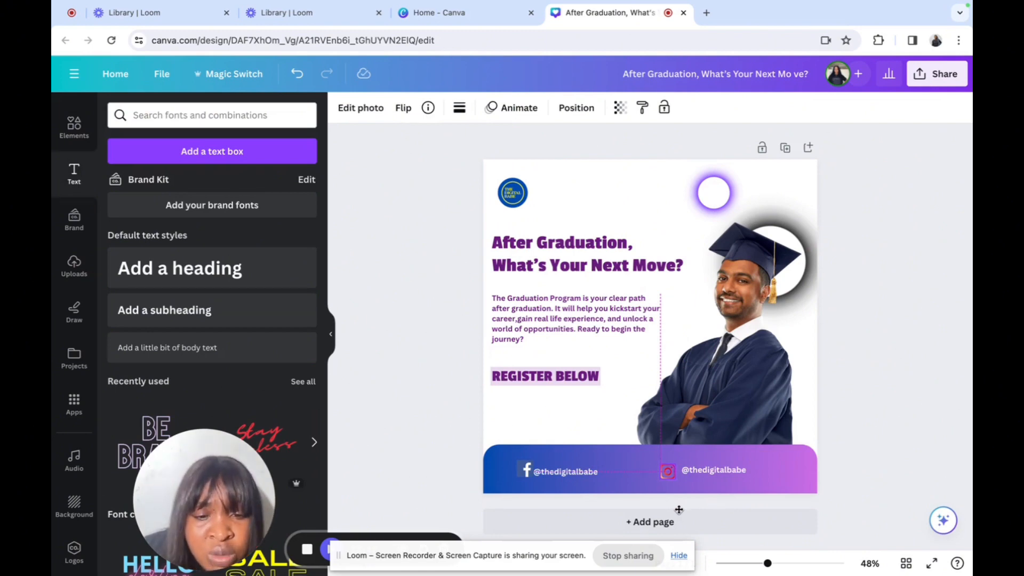
pyautogui.moveTo(679, 509); pyautogui.dragTo(679, 509)
pyautogui.click(729, 472)
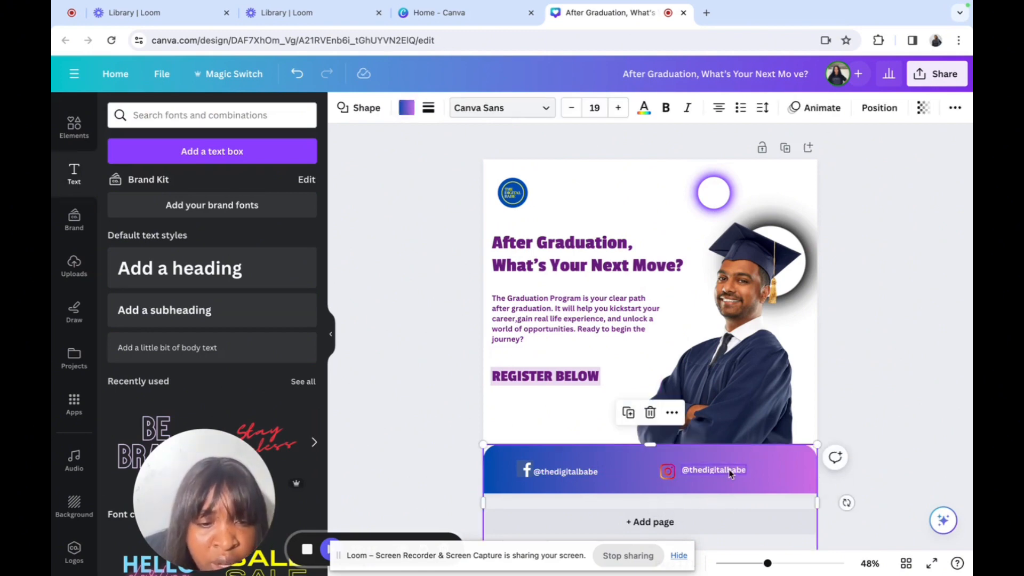
pyautogui.click(729, 472)
pyautogui.moveTo(728, 471); pyautogui.dragTo(730, 476)
pyautogui.click(544, 393)
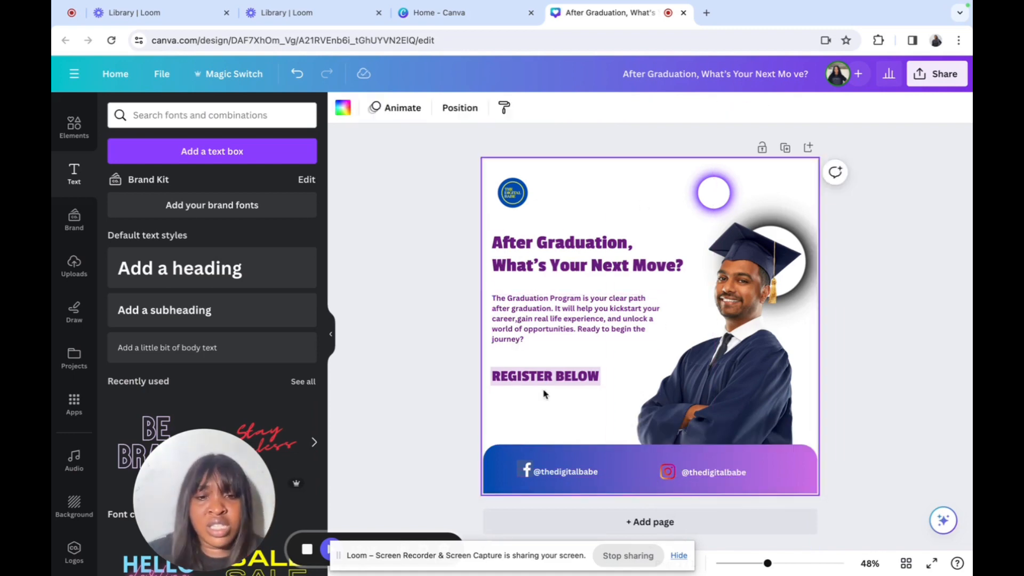
# Step: Move REGISTER BELOW lower and enlarge the paragraph to font size 20, wrapping to six lines
pyautogui.click(551, 377)
pyautogui.moveTo(551, 377); pyautogui.dragTo(553, 395)
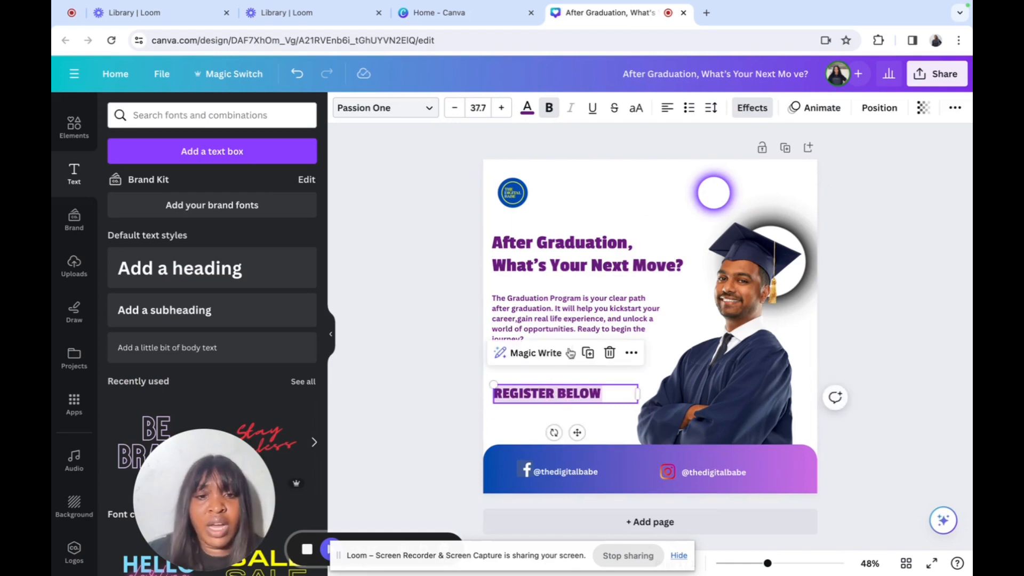
pyautogui.click(683, 336)
pyautogui.click(654, 340)
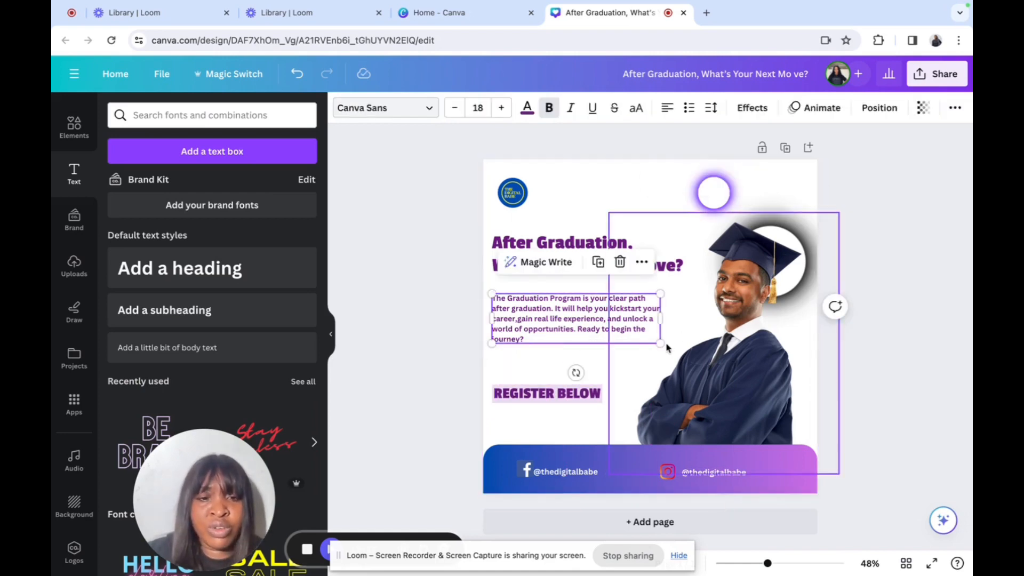
pyautogui.moveTo(659, 344)
pyautogui.mouseDown()
pyautogui.moveTo(667, 346)
pyautogui.moveTo(652, 323)
pyautogui.moveTo(660, 359)
pyautogui.mouseUp()
# Step: Nudge the paragraph slightly right and review the finished graduation post layout
pyautogui.click(655, 366)
pyautogui.click(647, 353)
pyautogui.click(663, 176)
pyautogui.moveTo(591, 317); pyautogui.dragTo(592, 316)
pyautogui.click(660, 227)
pyautogui.click(612, 203)
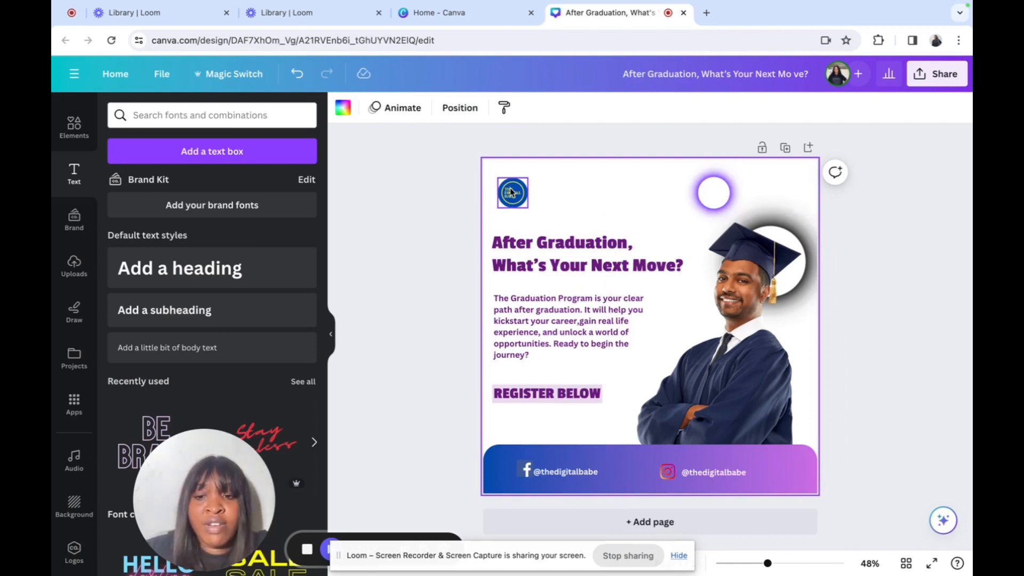
pyautogui.click(573, 325)
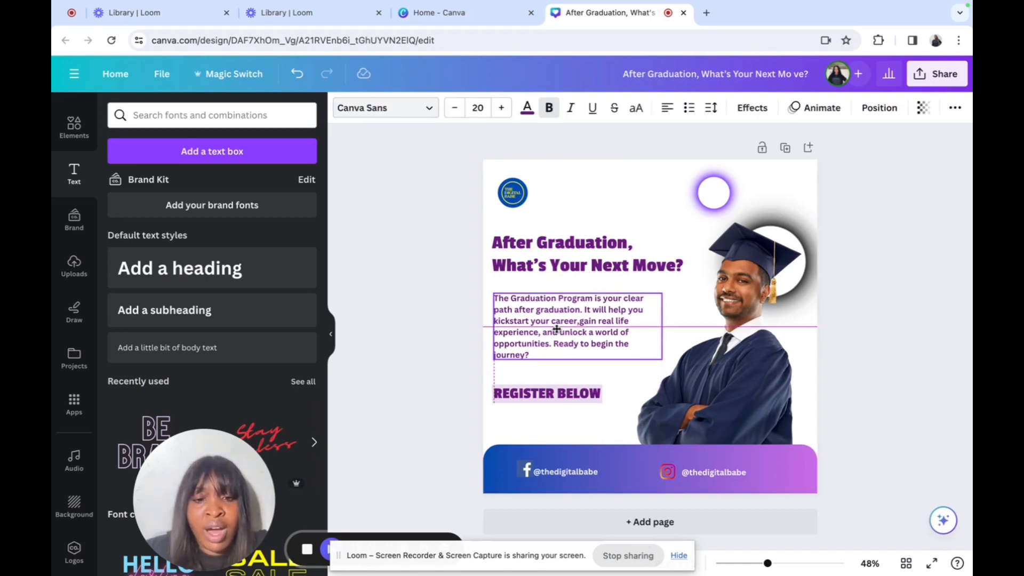
pyautogui.click(628, 190)
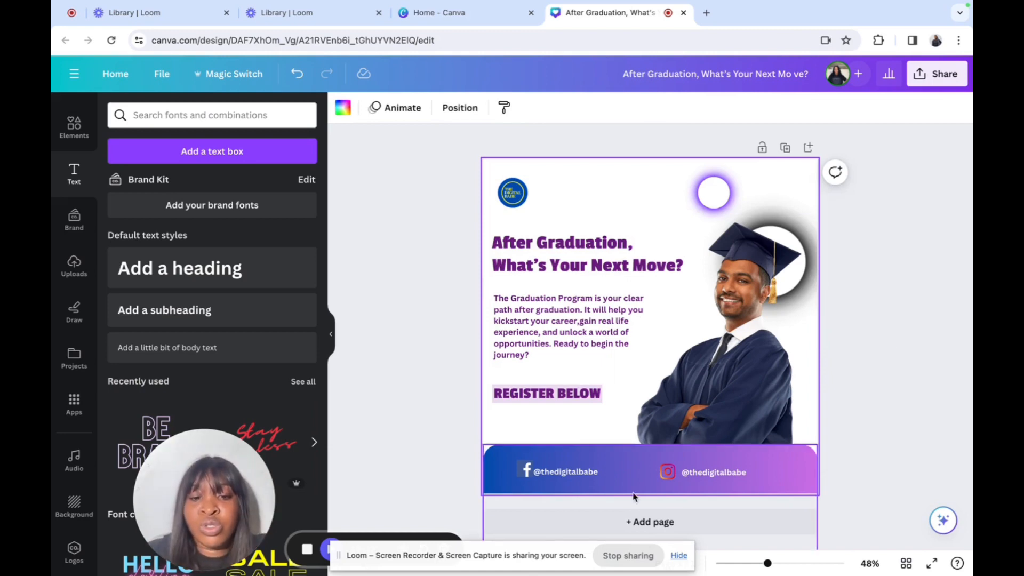
pyautogui.moveTo(218, 478); pyautogui.dragTo(236, 388)
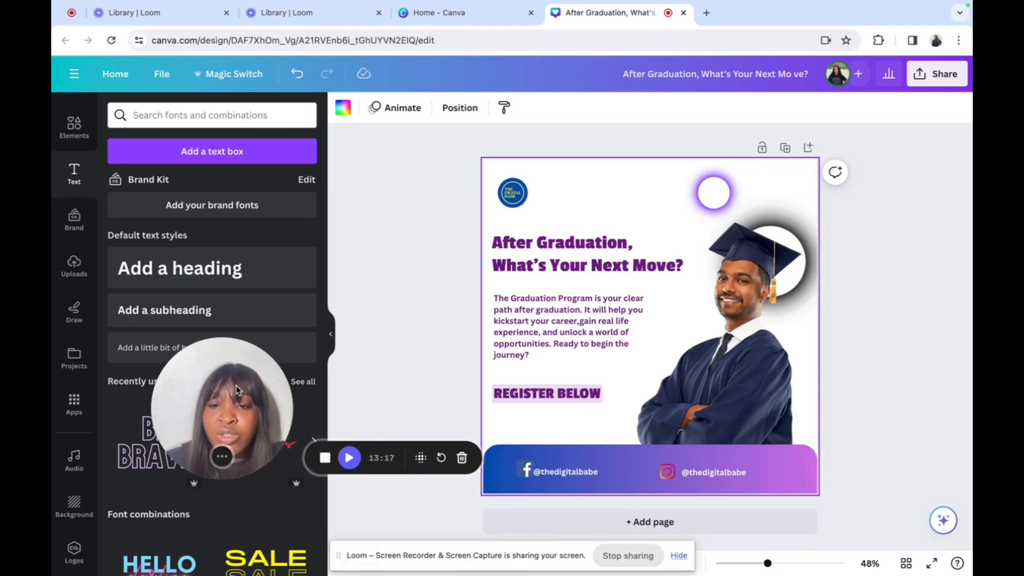